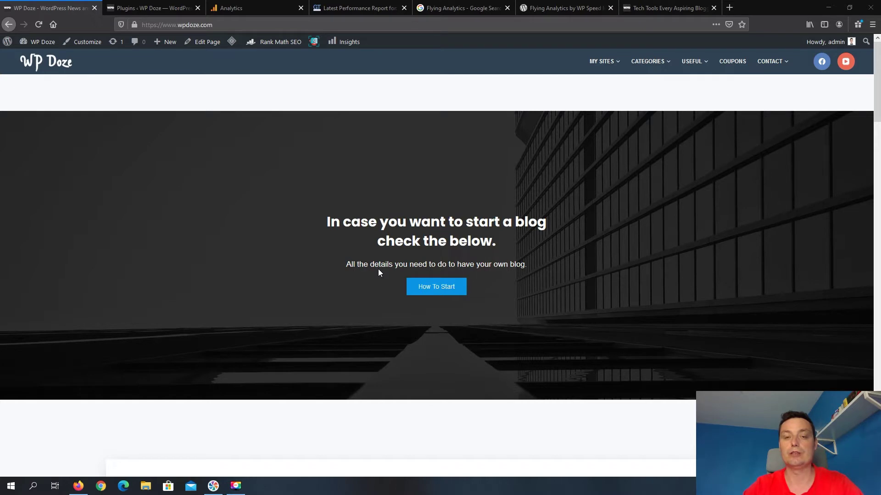
- Review the Google Analytics home report and locate the MonsterInsights plugin in the site's installed plugins list
{"action": "left_click", "coordinate": [256, 11]}
{"action": "mouse_move", "coordinate": [265, 188]}
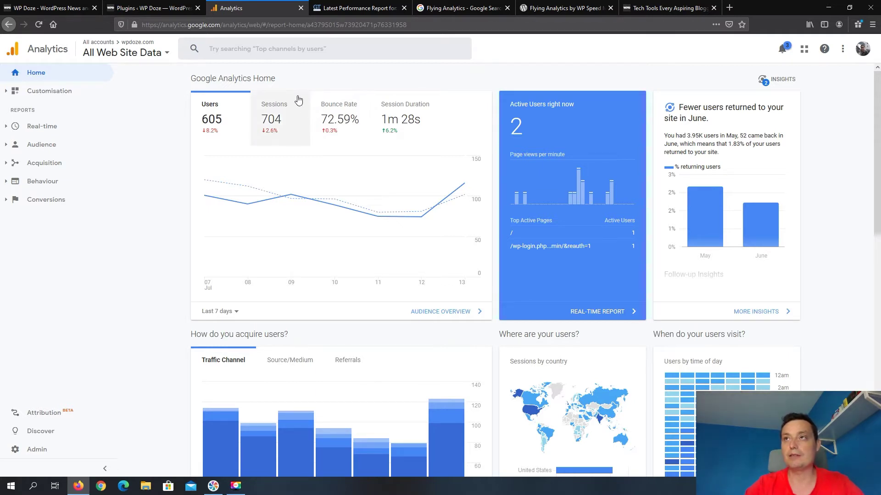
{"action": "left_click", "coordinate": [161, 10]}
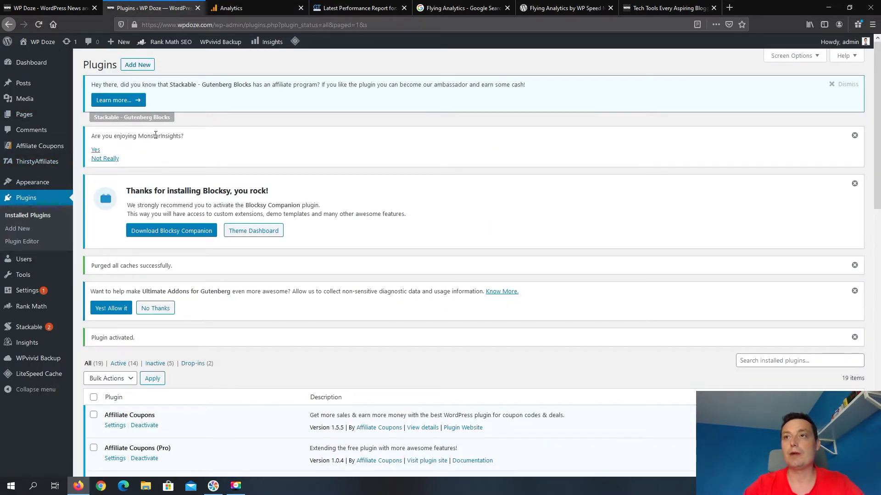
{"action": "scroll", "coordinate": [156, 135], "scroll_direction": "down", "scroll_amount": 5}
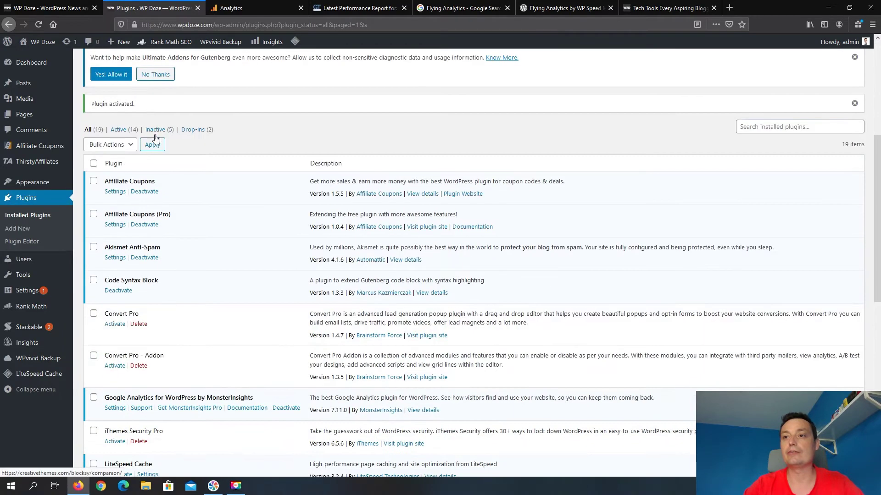
{"action": "scroll", "coordinate": [156, 137], "scroll_direction": "down", "scroll_amount": 7}
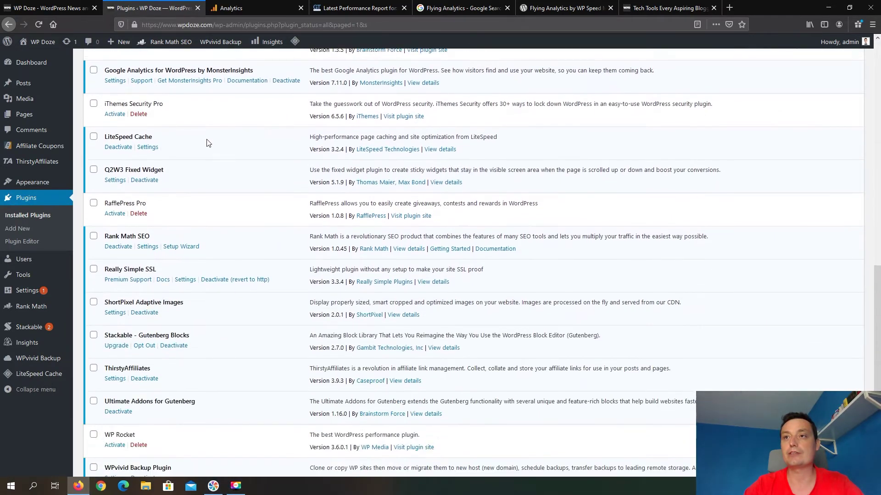
{"action": "scroll", "coordinate": [205, 142], "scroll_direction": "up", "scroll_amount": 1}
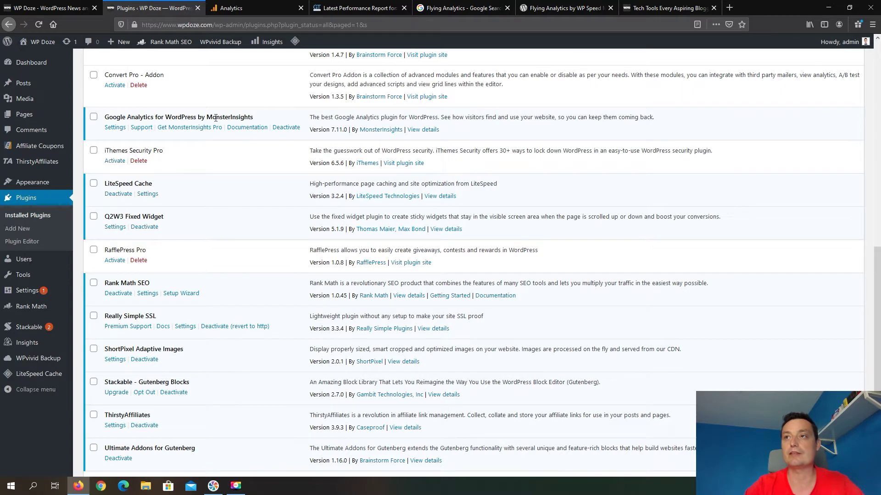
{"action": "scroll", "coordinate": [197, 137], "scroll_direction": "up", "scroll_amount": 2}
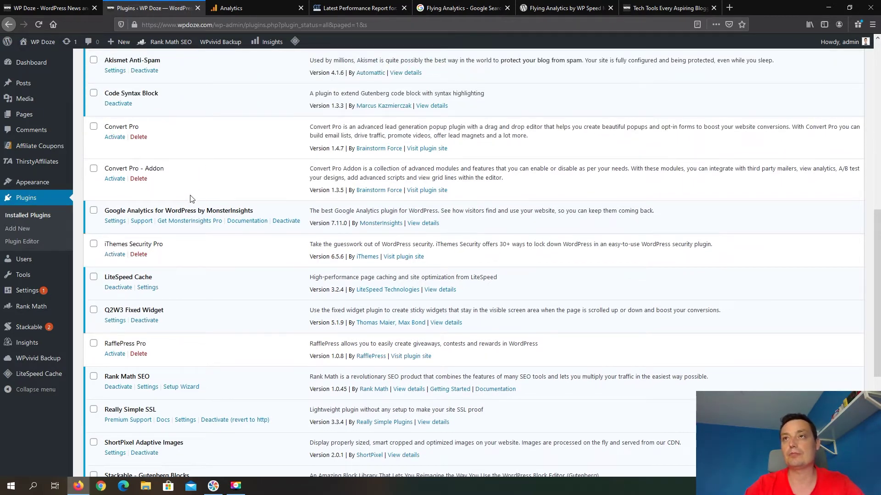
{"action": "scroll", "coordinate": [192, 198], "scroll_direction": "up", "scroll_amount": 9}
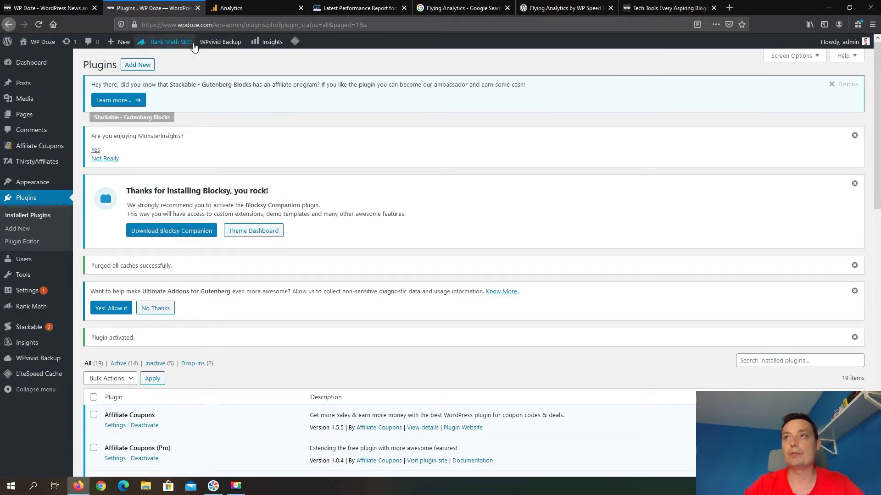
{"action": "mouse_move", "coordinate": [241, 44]}
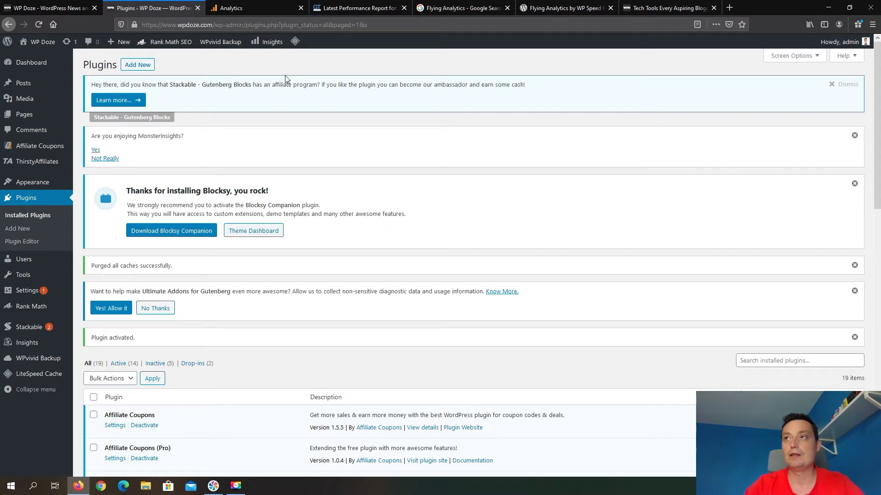
- Check the blog page's fully loaded time and total page size in the GTmetrix report, and re-test the page
{"action": "left_click", "coordinate": [346, 9]}
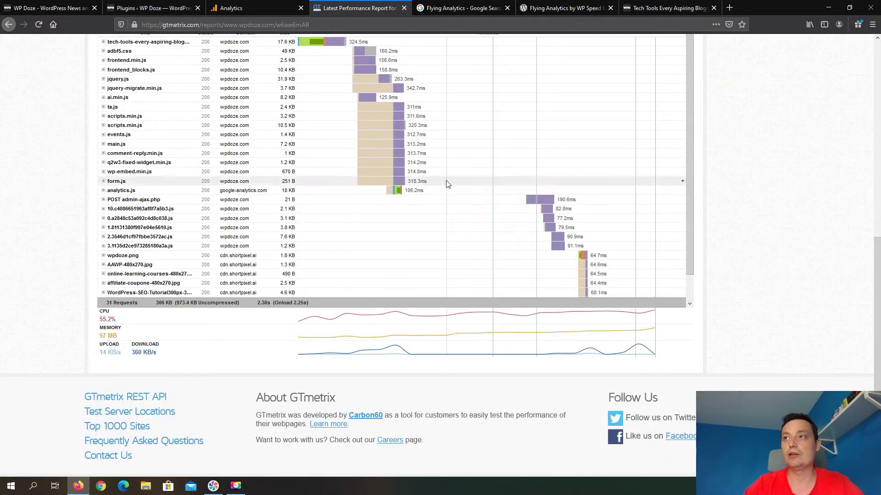
{"action": "scroll", "coordinate": [284, 114], "scroll_direction": "up", "scroll_amount": 8}
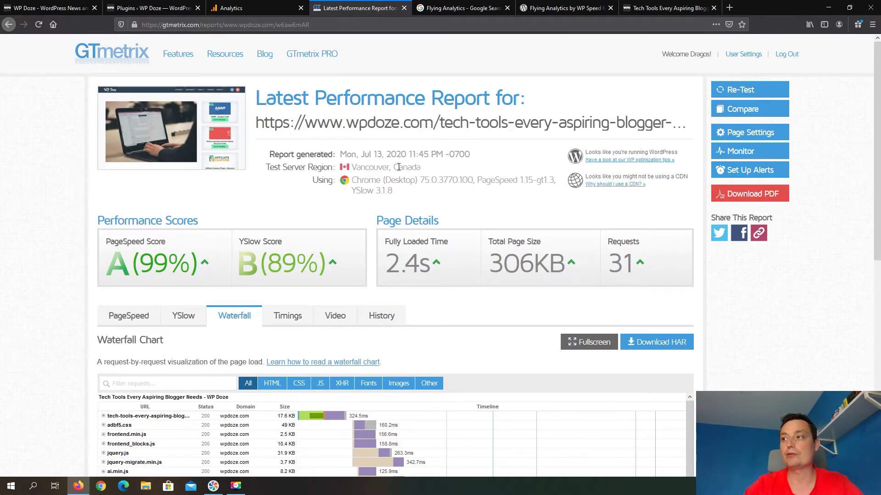
{"action": "left_click_drag", "start_coordinate": [384, 242], "coordinate": [428, 245]}
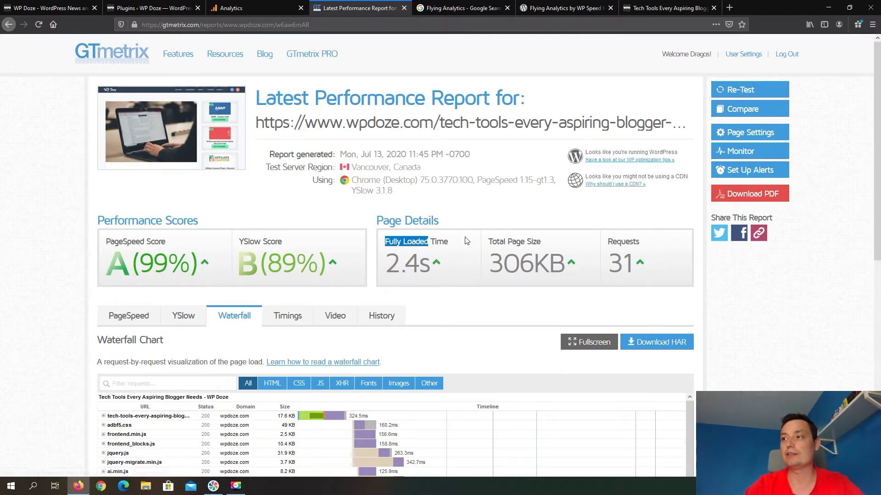
{"action": "left_click_drag", "start_coordinate": [489, 264], "coordinate": [533, 266]}
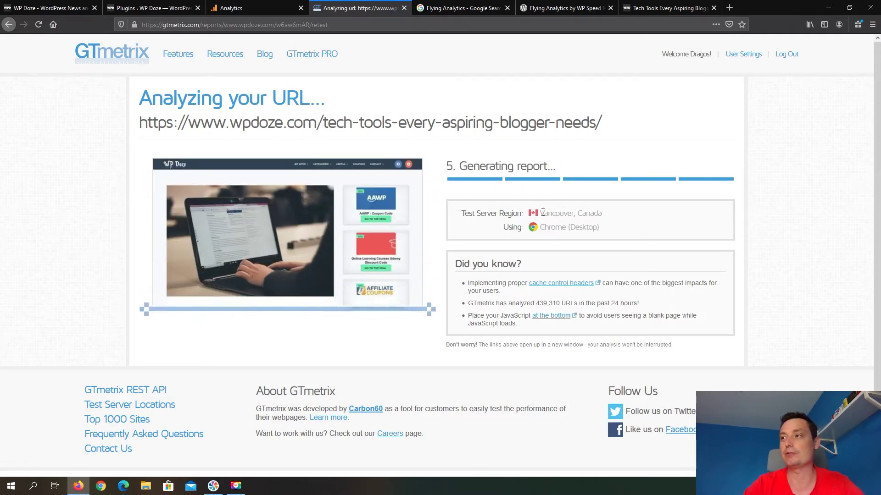
- Examine the new report's page details and the load time of the analytics.js request in the waterfall chart
{"action": "scroll", "coordinate": [401, 165], "scroll_direction": "down", "scroll_amount": 1}
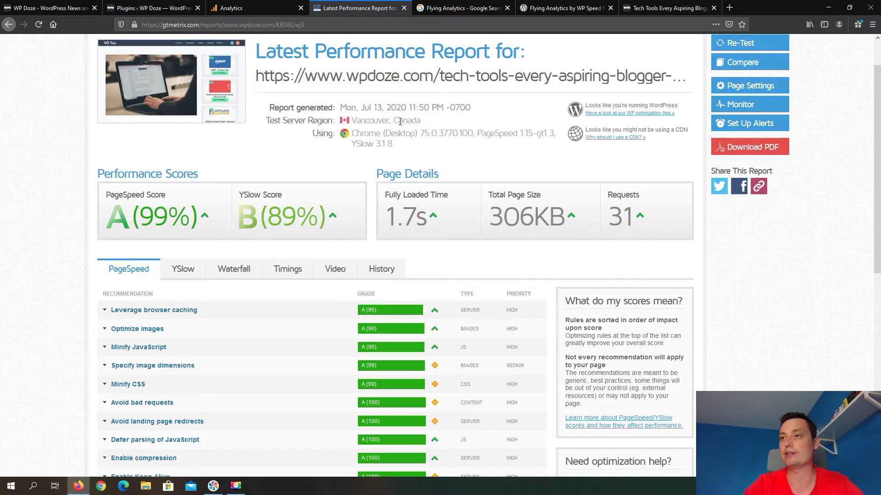
{"action": "scroll", "coordinate": [523, 160], "scroll_direction": "down", "scroll_amount": 1}
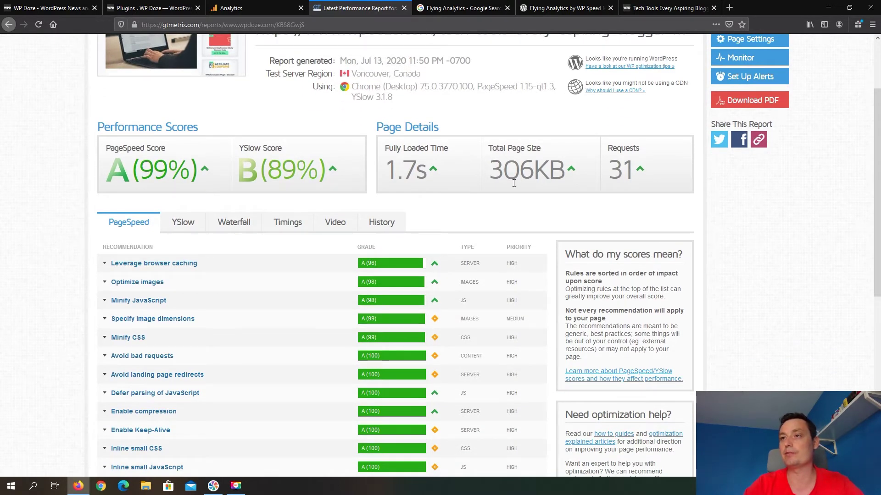
{"action": "scroll", "coordinate": [514, 183], "scroll_direction": "down", "scroll_amount": 1}
{"action": "left_click", "coordinate": [234, 175]}
{"action": "scroll", "coordinate": [261, 229], "scroll_direction": "down", "scroll_amount": 3}
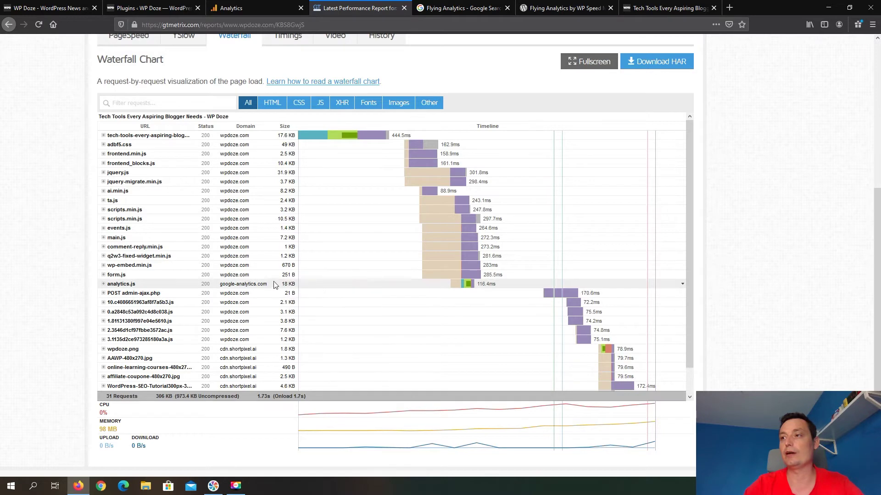
{"action": "mouse_move", "coordinate": [472, 285]}
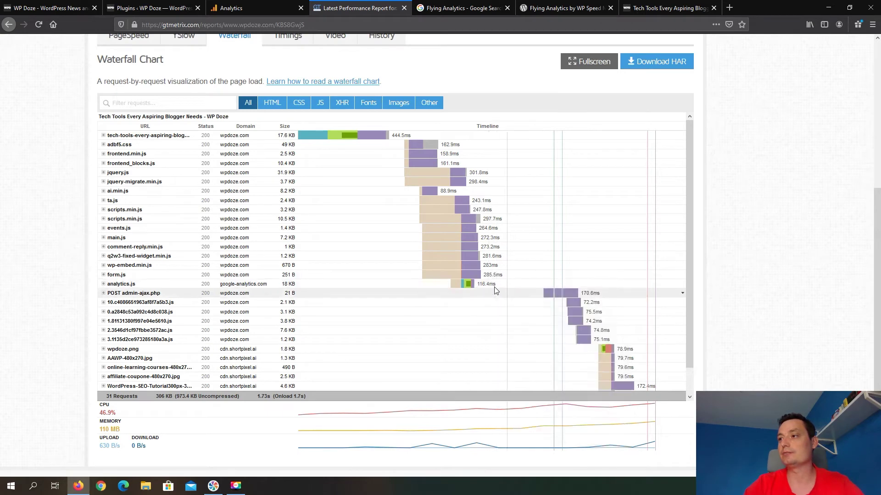
{"action": "scroll", "coordinate": [640, 97], "scroll_direction": "up", "scroll_amount": 4}
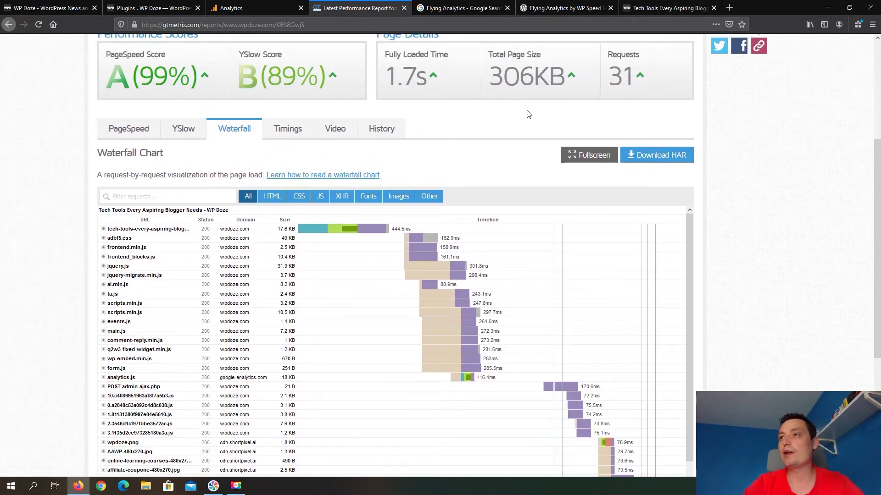
- Read the Flying Analytics plugin page on WordPress.org, including the script options for hosting Google Analytics locally and the ratings
{"action": "left_click", "coordinate": [558, 9]}
{"action": "scroll", "coordinate": [467, 147], "scroll_direction": "up", "scroll_amount": 5}
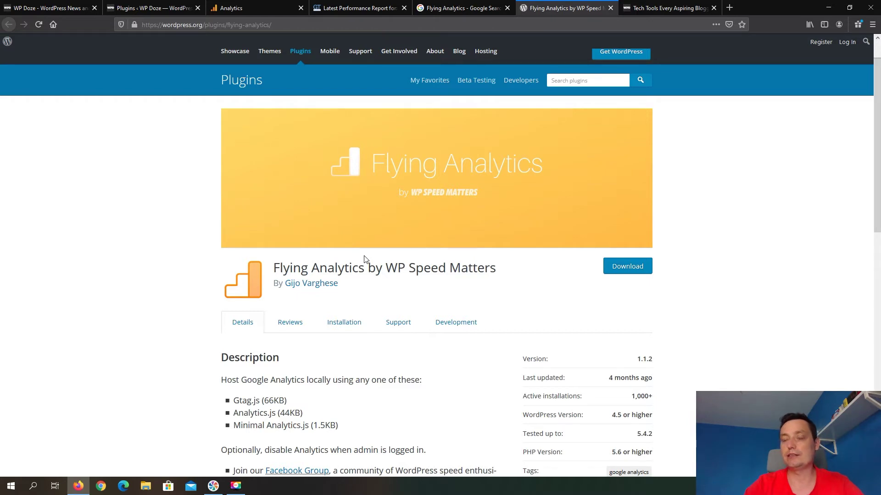
{"action": "scroll", "coordinate": [316, 215], "scroll_direction": "down", "scroll_amount": 2}
{"action": "scroll", "coordinate": [304, 258], "scroll_direction": "down", "scroll_amount": 2}
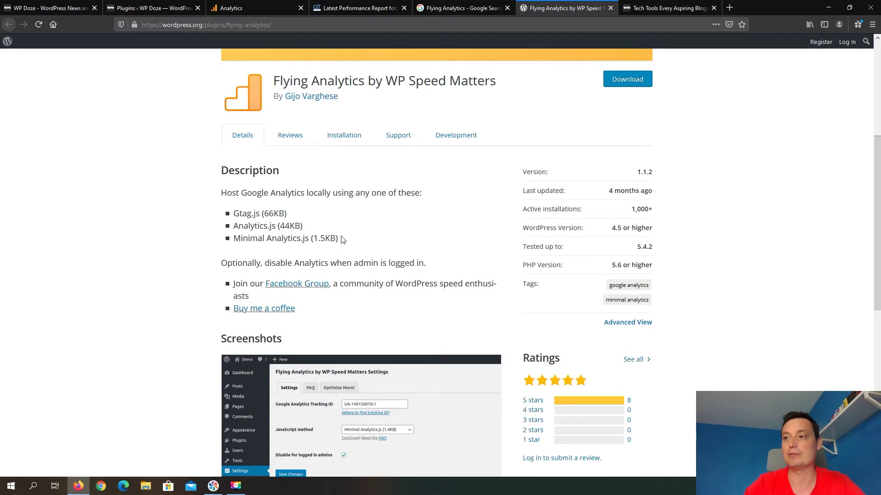
{"action": "scroll", "coordinate": [342, 240], "scroll_direction": "down", "scroll_amount": 1}
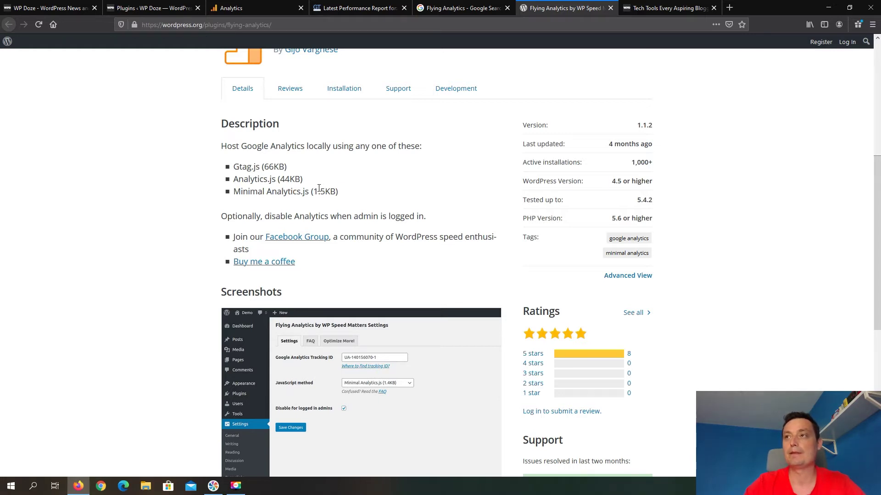
{"action": "scroll", "coordinate": [319, 190], "scroll_direction": "up", "scroll_amount": 3}
{"action": "scroll", "coordinate": [612, 226], "scroll_direction": "down", "scroll_amount": 3}
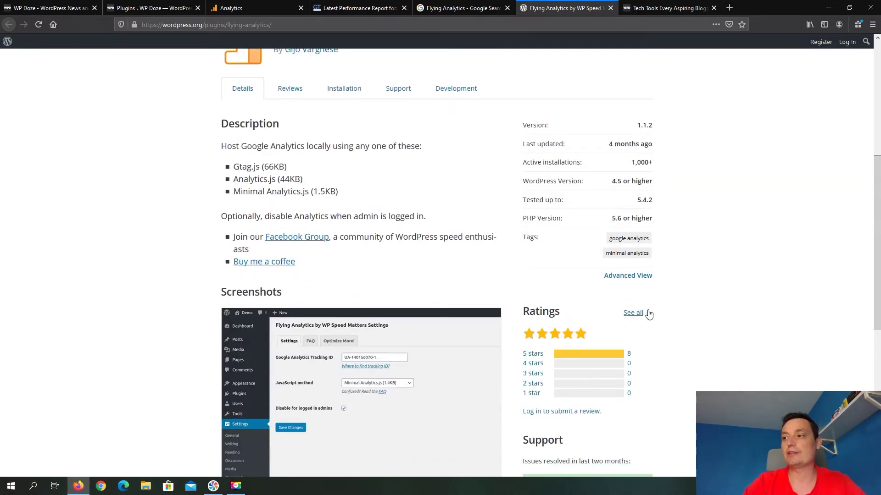
{"action": "scroll", "coordinate": [578, 322], "scroll_direction": "up", "scroll_amount": 1}
{"action": "scroll", "coordinate": [578, 322], "scroll_direction": "up", "scroll_amount": 1}
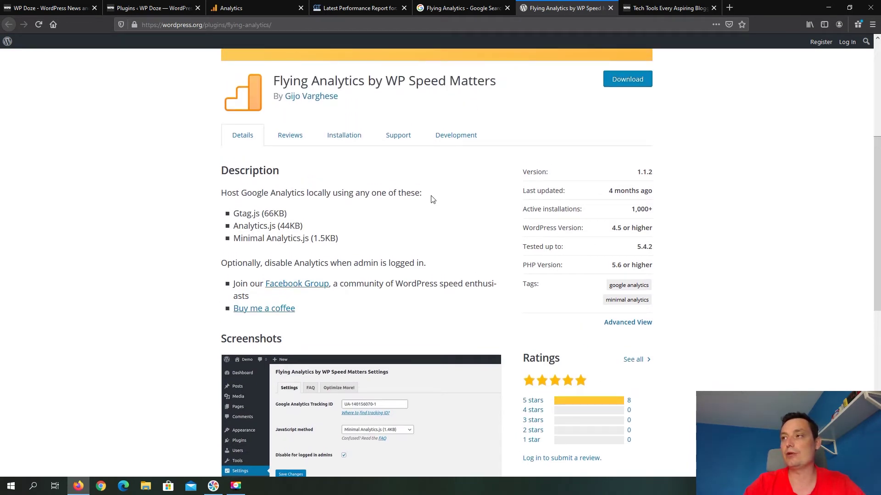
{"action": "scroll", "coordinate": [431, 199], "scroll_direction": "up", "scroll_amount": 4}
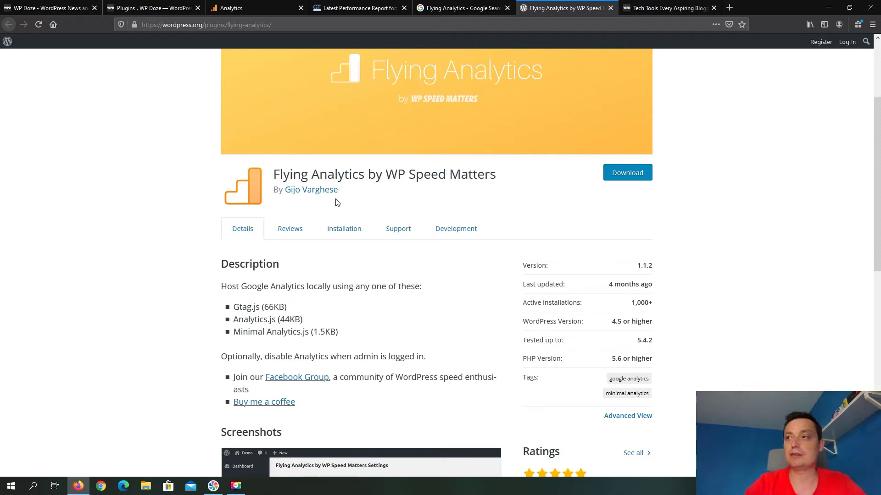
{"action": "scroll", "coordinate": [392, 221], "scroll_direction": "up", "scroll_amount": 2}
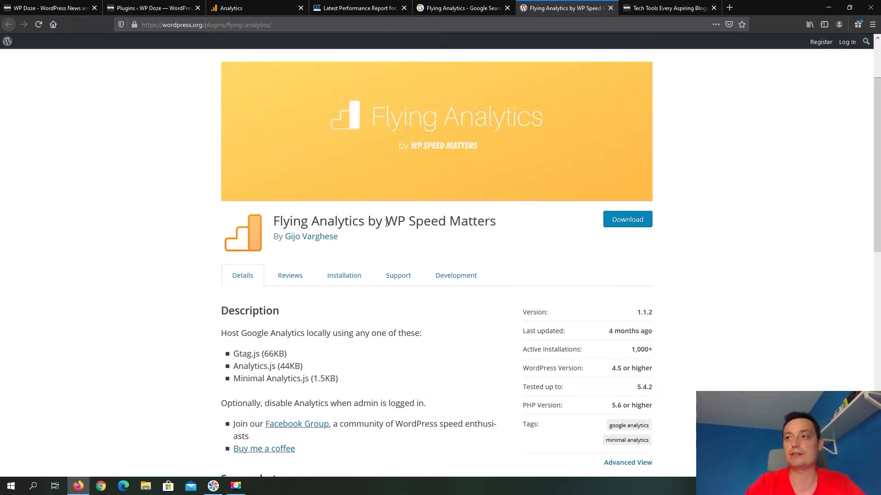
{"action": "scroll", "coordinate": [386, 223], "scroll_direction": "up", "scroll_amount": 2}
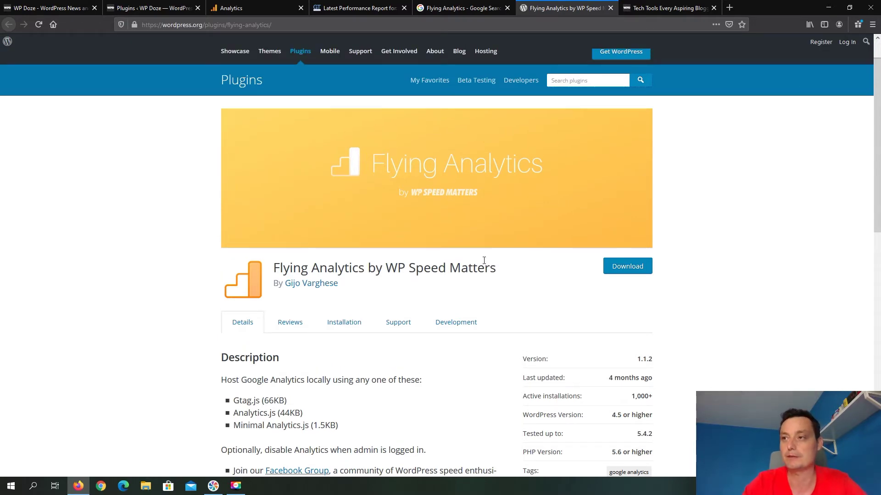
{"action": "scroll", "coordinate": [479, 261], "scroll_direction": "up", "scroll_amount": 2}
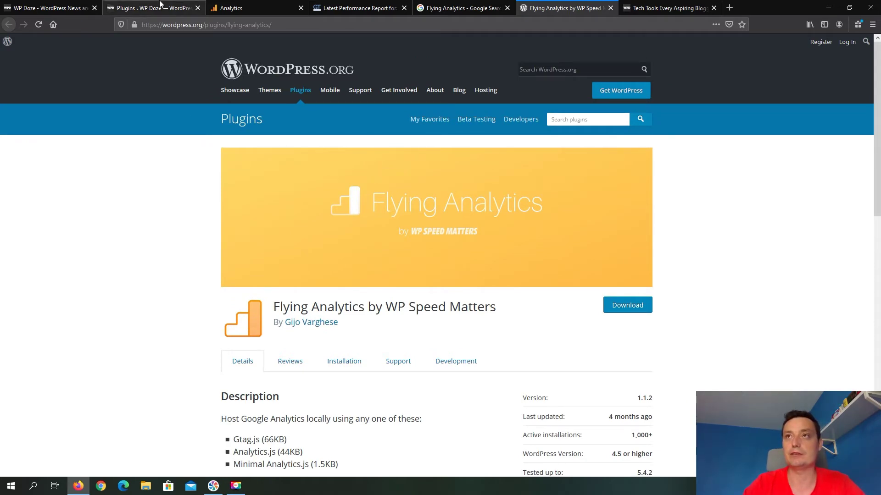
- Deactivate the Google Analytics for WordPress by MonsterInsights plugin on the site's installed plugins page
{"action": "left_click", "coordinate": [159, 6]}
{"action": "scroll", "coordinate": [269, 129], "scroll_direction": "down", "scroll_amount": 3}
{"action": "scroll", "coordinate": [270, 130], "scroll_direction": "down", "scroll_amount": 6}
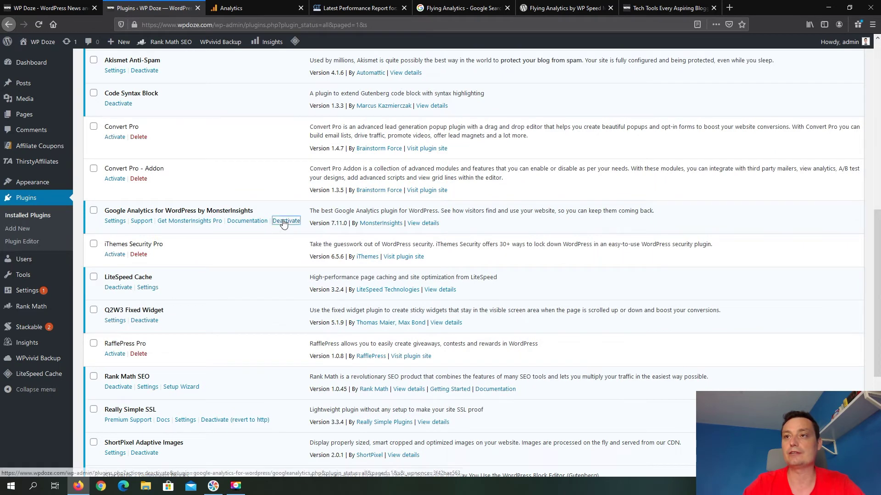
{"action": "left_click", "coordinate": [286, 221]}
{"action": "left_click", "coordinate": [530, 316]}
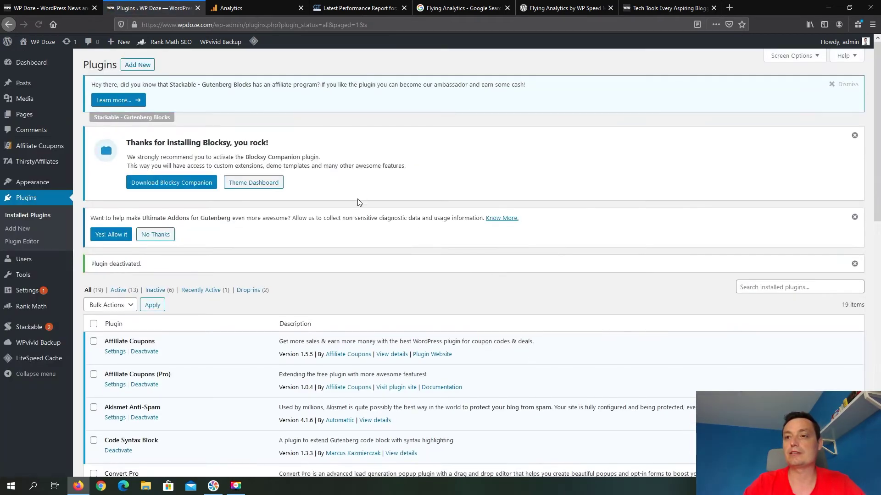
- Delete the Google Analytics for WordPress by MonsterInsights plugin and accept the deletion
{"action": "scroll", "coordinate": [358, 205], "scroll_direction": "down", "scroll_amount": 7}
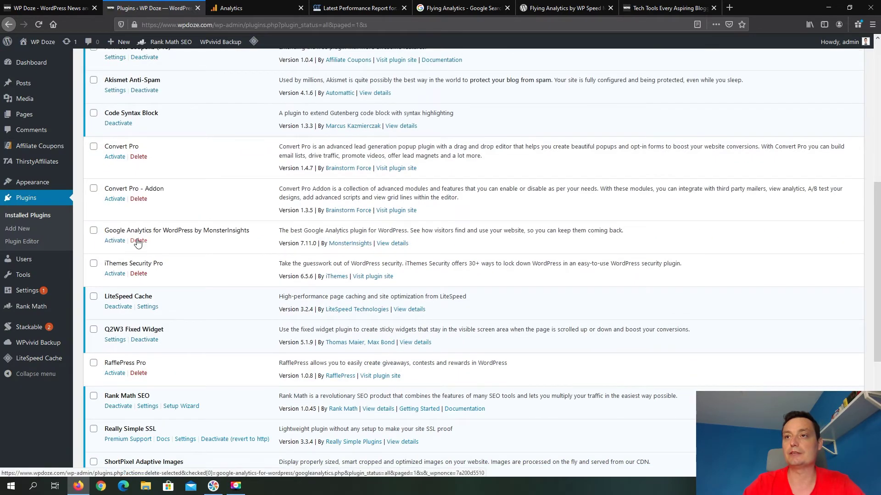
{"action": "left_click", "coordinate": [139, 241]}
{"action": "left_click", "coordinate": [506, 229]}
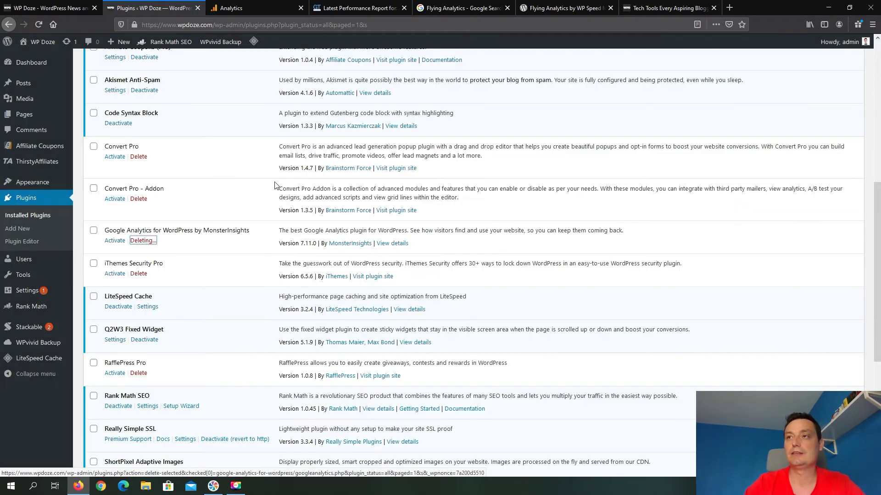
- Search the site's Add Plugins page for "Flying Analytics", copying the term from the open Google search
{"action": "scroll", "coordinate": [269, 185], "scroll_direction": "up", "scroll_amount": 7}
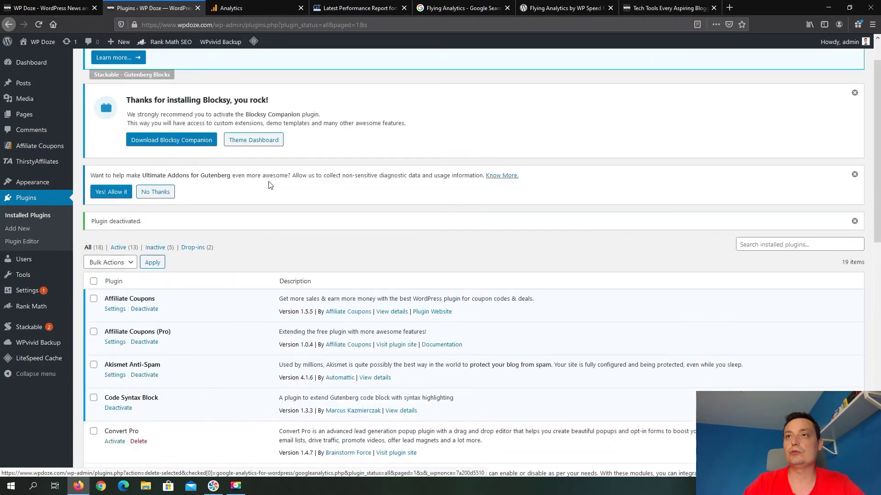
{"action": "left_click", "coordinate": [140, 66]}
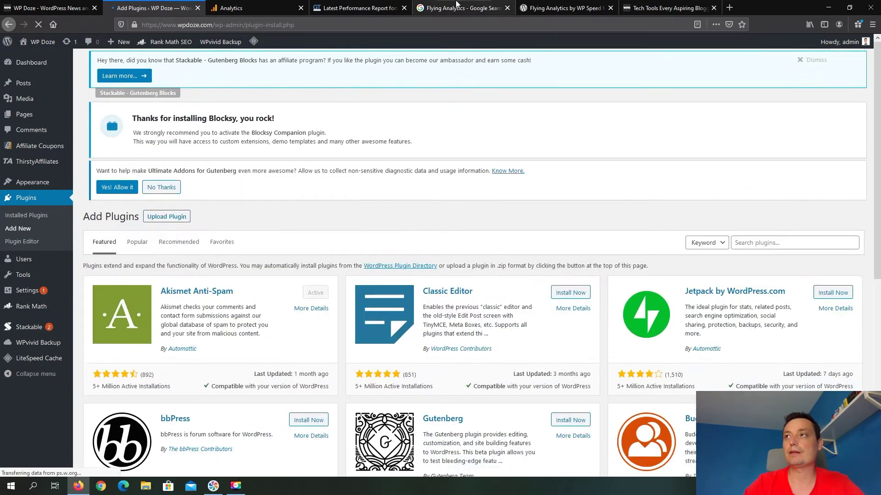
{"action": "left_click", "coordinate": [424, 11]}
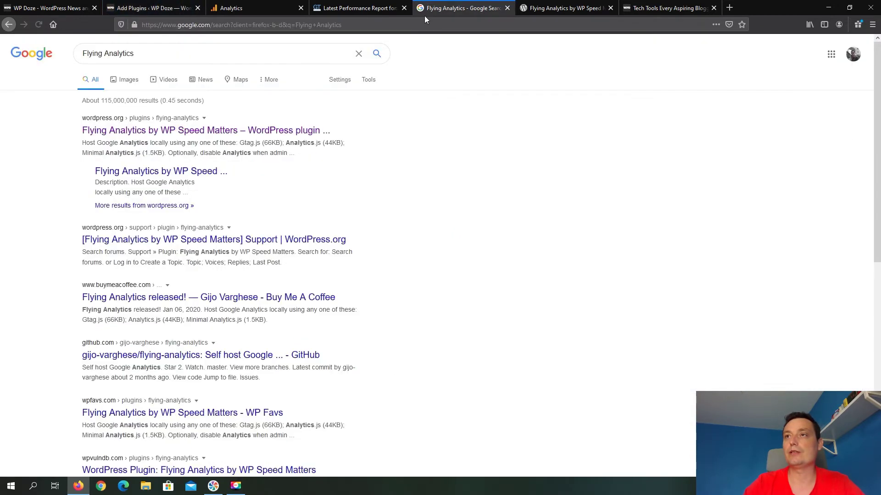
{"action": "triple_click", "coordinate": [175, 55]}
{"action": "right_click", "coordinate": [176, 55]}
{"action": "left_click", "coordinate": [214, 82]}
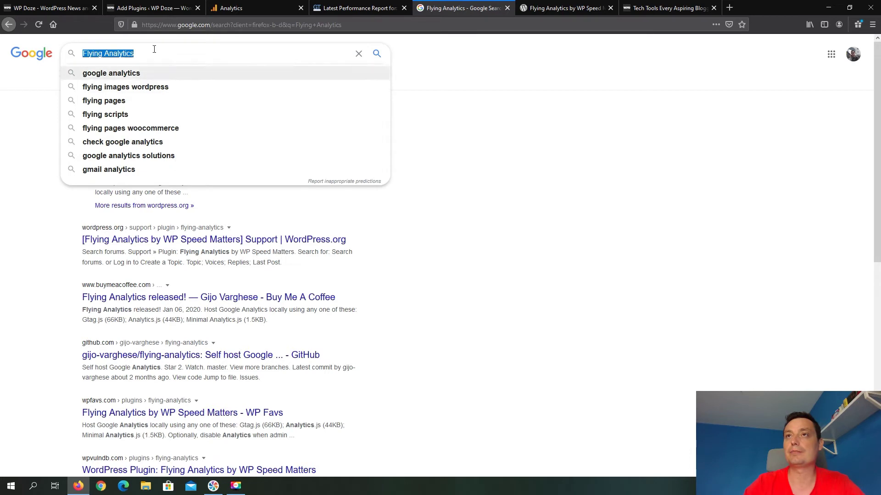
{"action": "left_click", "coordinate": [137, 4]}
{"action": "left_click", "coordinate": [746, 271]}
{"action": "right_click", "coordinate": [745, 271]}
{"action": "left_click", "coordinate": [763, 306]}
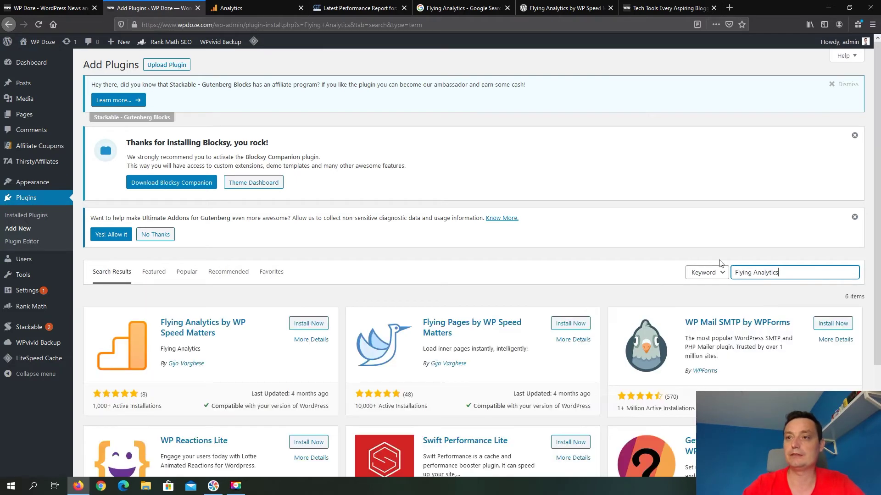
- Install and activate the Flying Analytics by WP Speed Matters plugin from the plugin search results
{"action": "scroll", "coordinate": [601, 106], "scroll_direction": "down", "scroll_amount": 1}
{"action": "scroll", "coordinate": [601, 106], "scroll_direction": "down", "scroll_amount": 3}
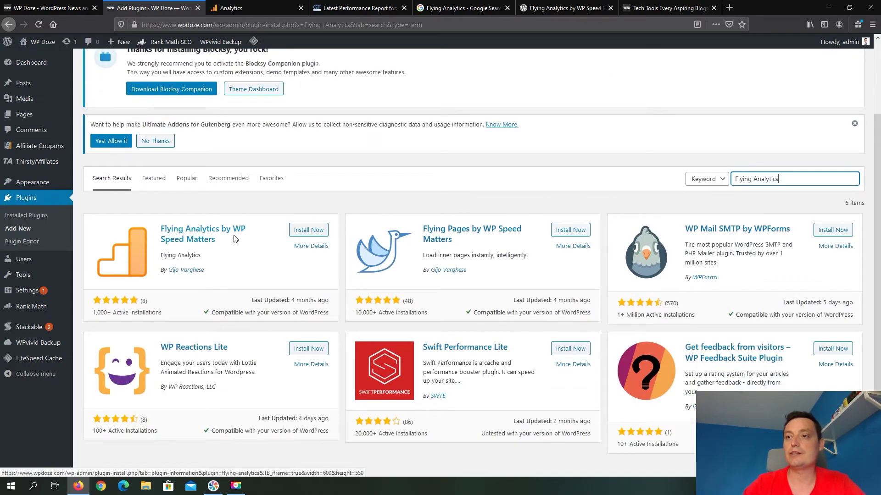
{"action": "left_click", "coordinate": [306, 231]}
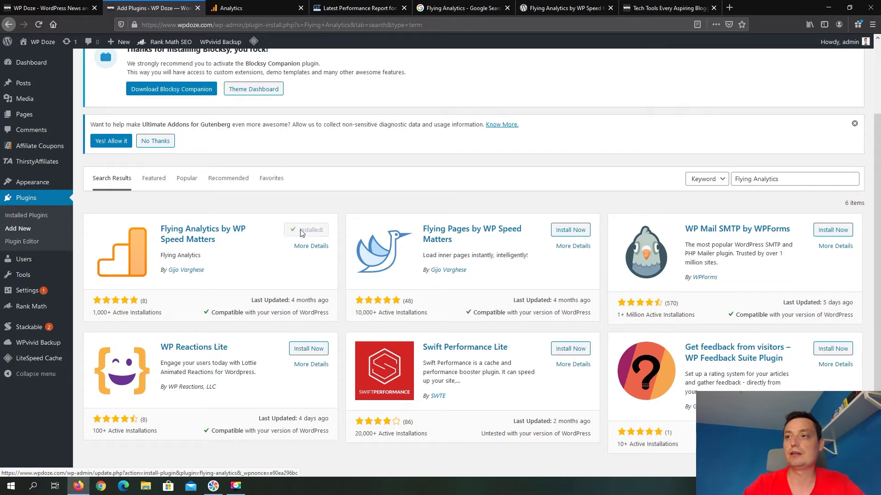
{"action": "left_click", "coordinate": [312, 230]}
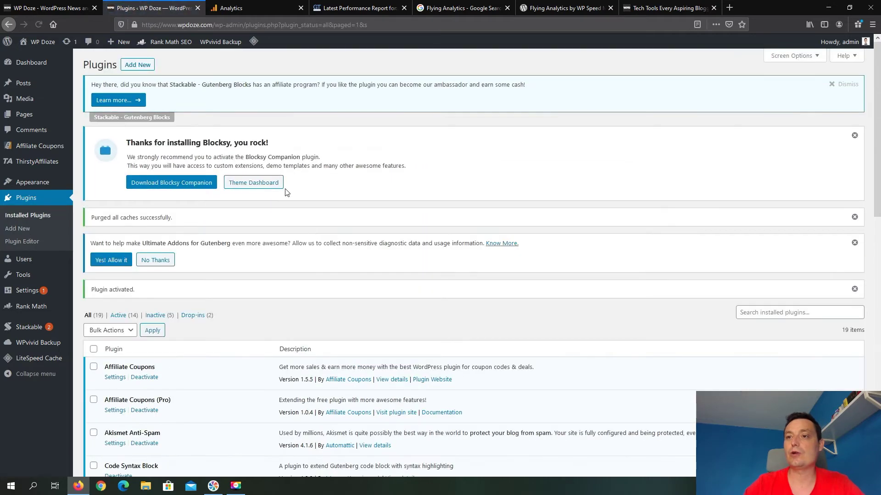
- Open the settings of Flying Analytics by WP Speed Matters from the installed plugins list and go to its Google Analytics tracking ID
{"action": "scroll", "coordinate": [287, 193], "scroll_direction": "down", "scroll_amount": 8}
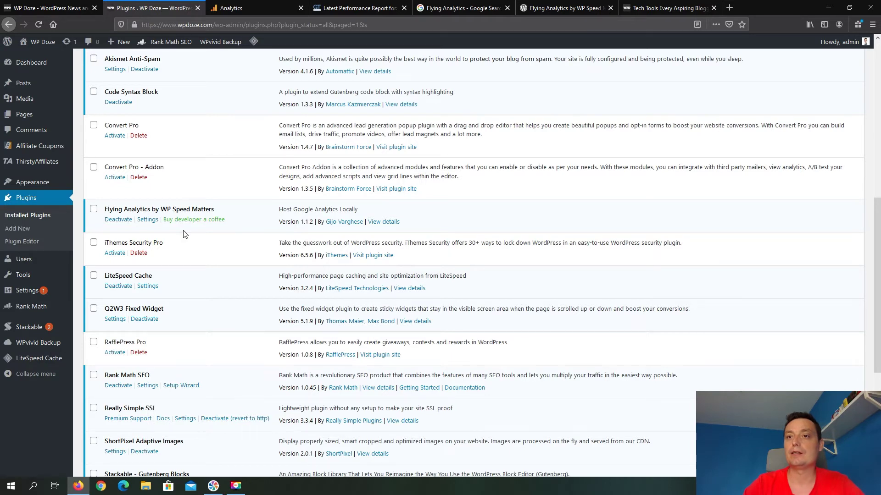
{"action": "left_click", "coordinate": [147, 220]}
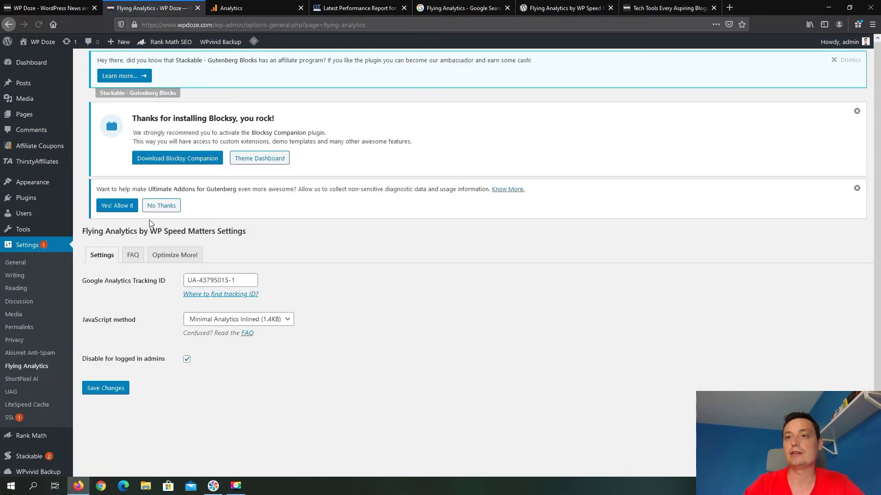
{"action": "scroll", "coordinate": [150, 221], "scroll_direction": "down", "scroll_amount": 1}
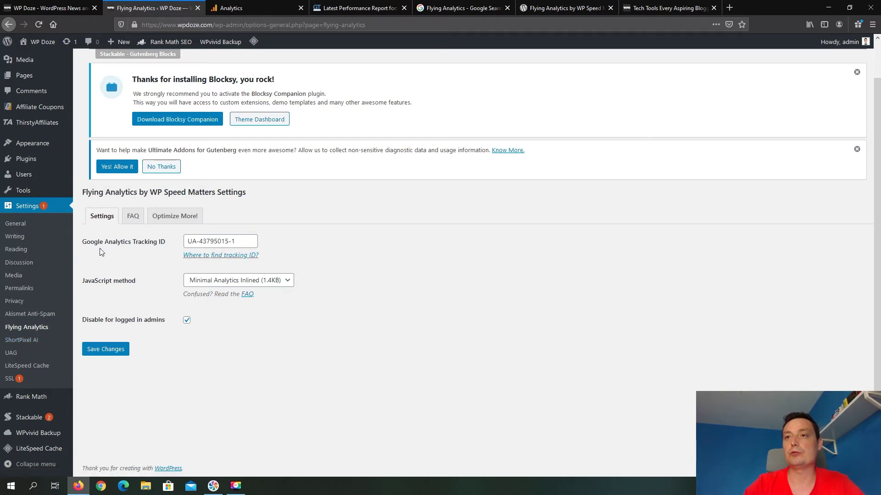
{"action": "left_click", "coordinate": [245, 243]}
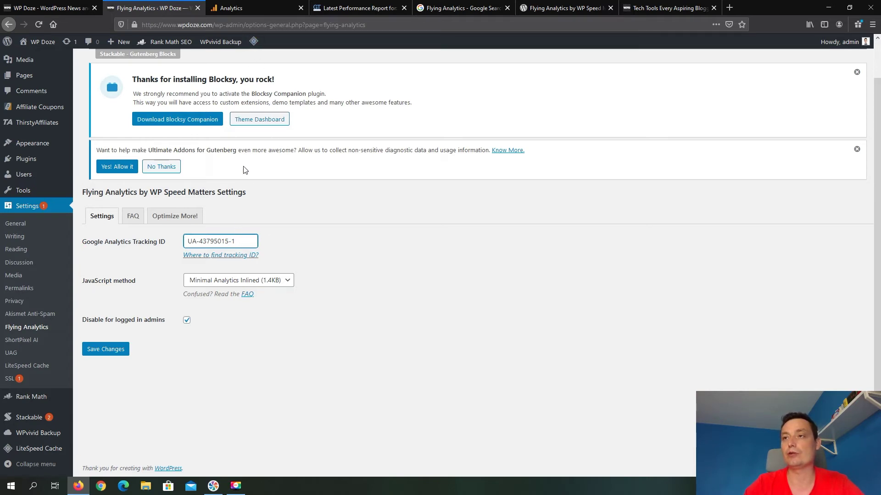
- Look up the wpdoze.com property's tracking ID and Global Site Tag code in Google Analytics, and return to the plugin settings
{"action": "left_click", "coordinate": [258, 8]}
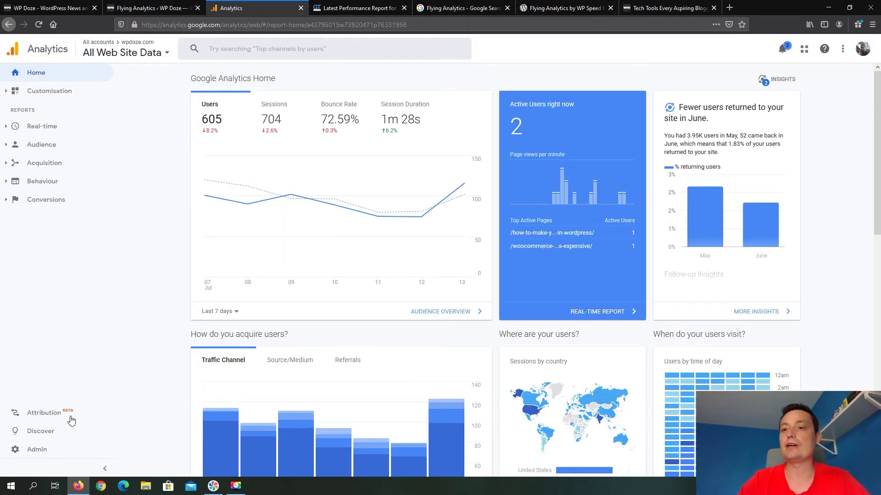
{"action": "left_click", "coordinate": [30, 447]}
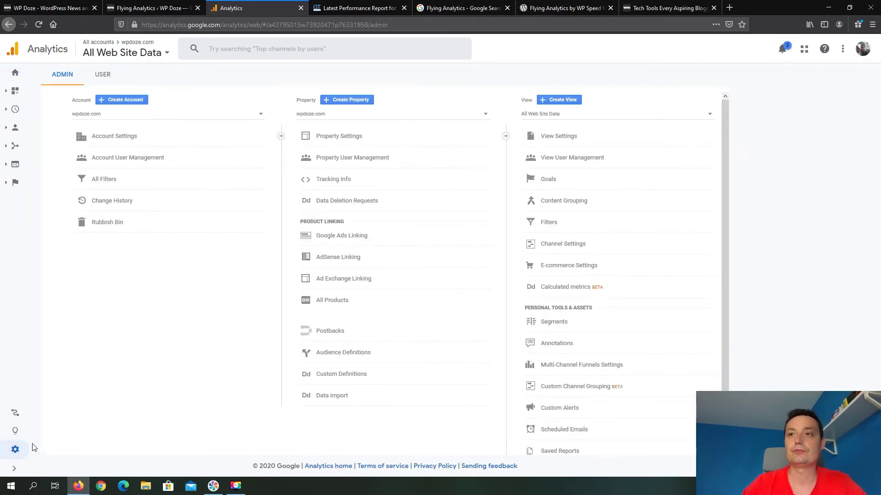
{"action": "left_click", "coordinate": [352, 185]}
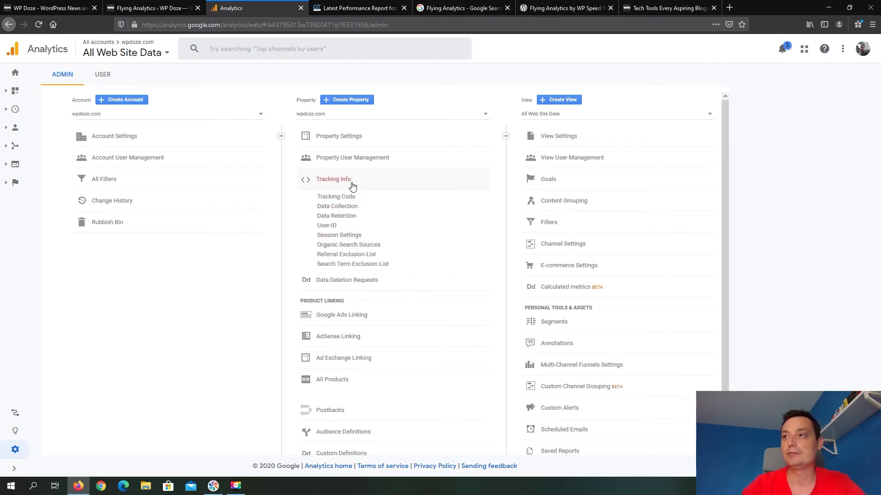
{"action": "left_click", "coordinate": [350, 197]}
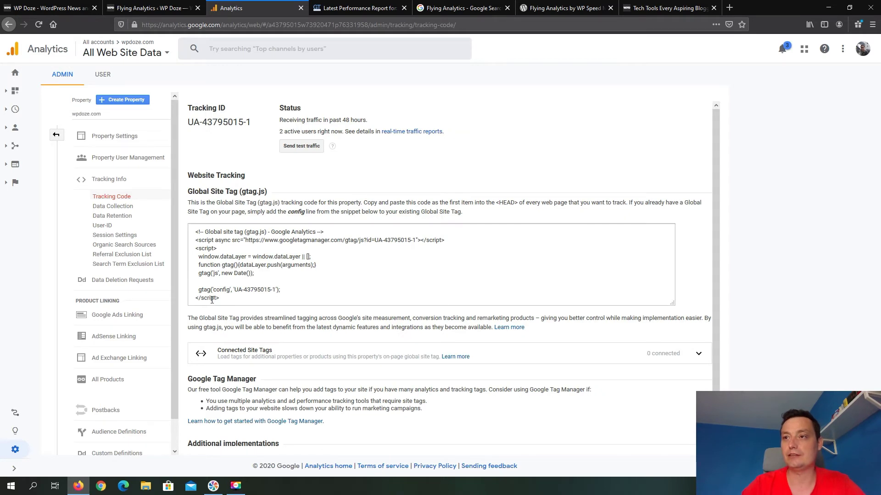
{"action": "left_click", "coordinate": [244, 294]}
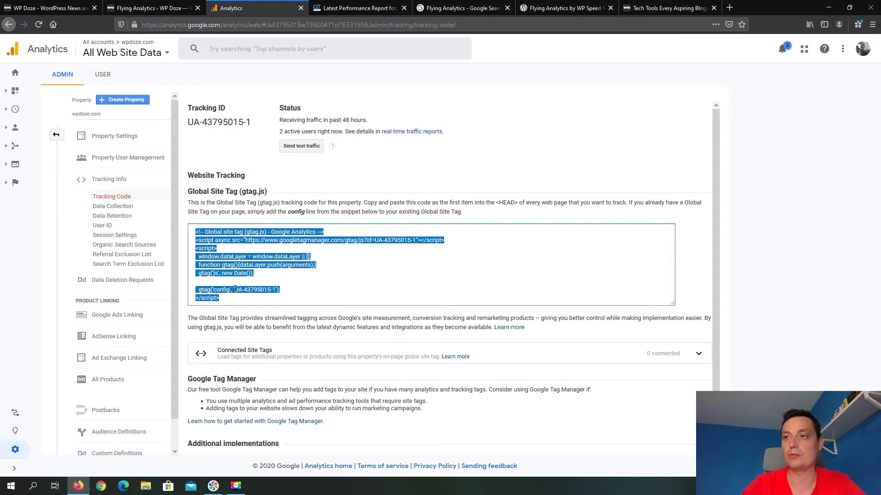
{"action": "left_click_drag", "start_coordinate": [235, 289], "coordinate": [241, 293]}
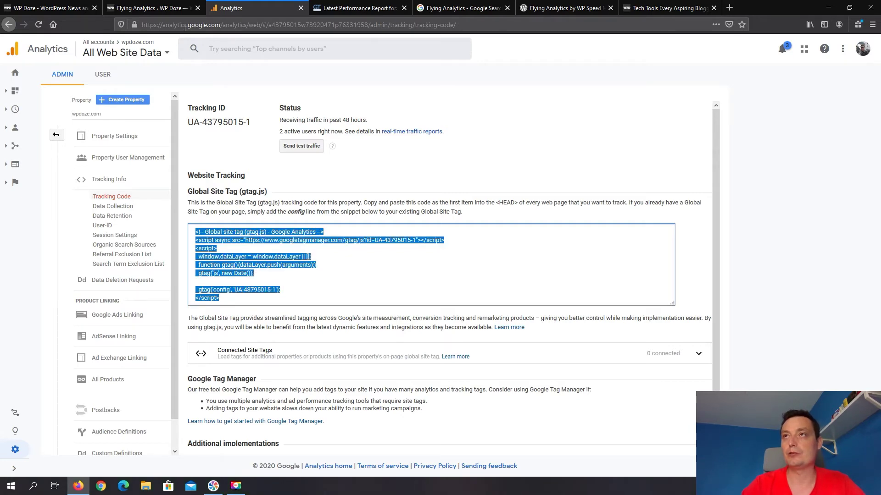
{"action": "left_click", "coordinate": [163, 10]}
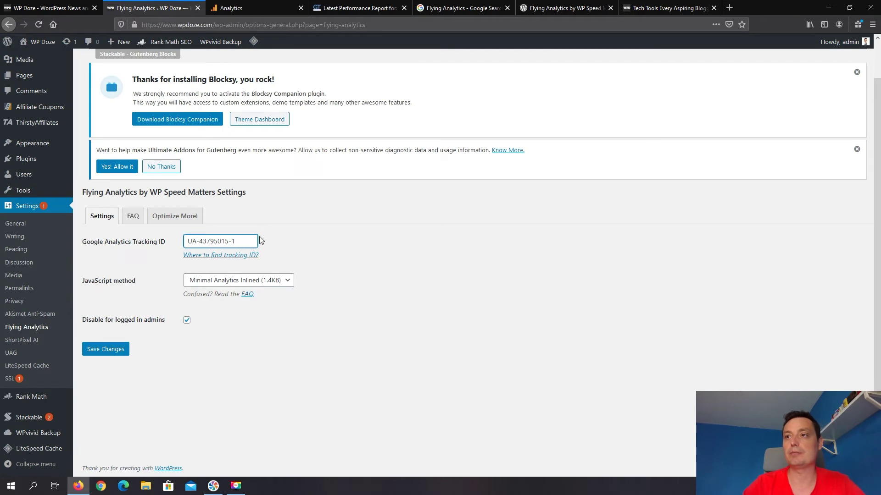
- Set the plugin's JavaScript method to Minimal Analytics Inlined (1.4KB) and save the settings
{"action": "left_click", "coordinate": [234, 284]}
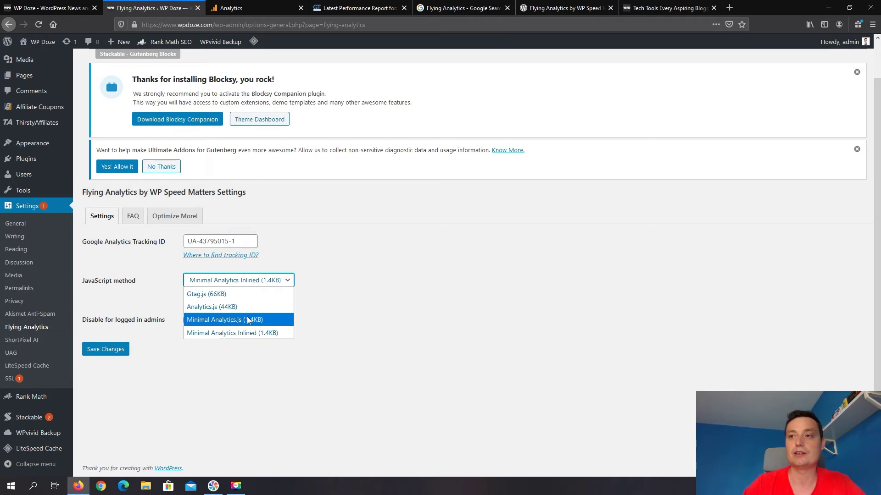
{"action": "left_click", "coordinate": [234, 334]}
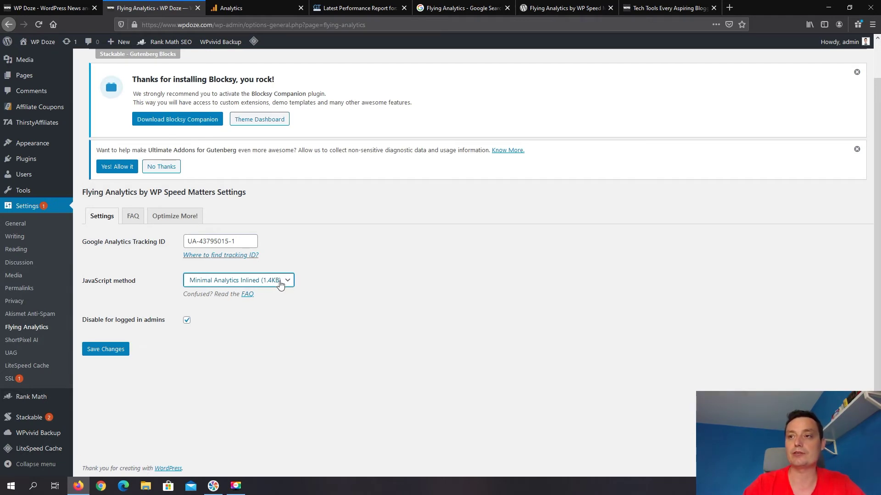
{"action": "left_click", "coordinate": [117, 353]}
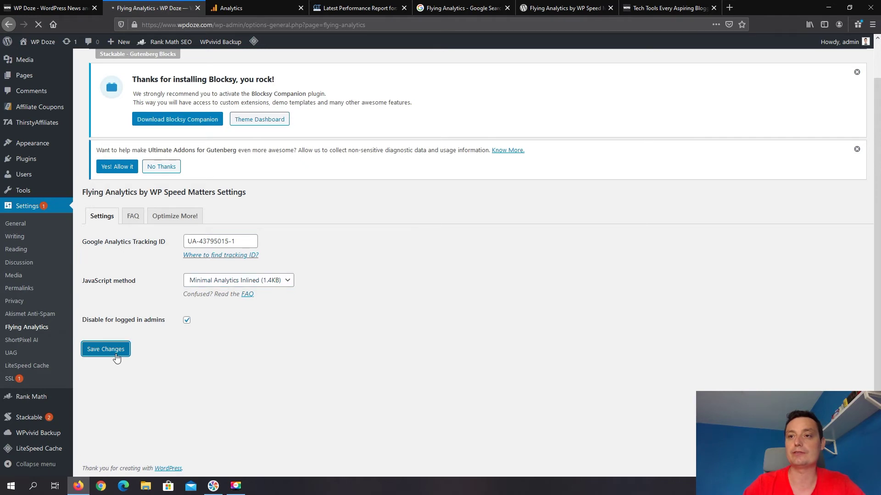
{"action": "scroll", "coordinate": [116, 353], "scroll_direction": "down", "scroll_amount": 2}
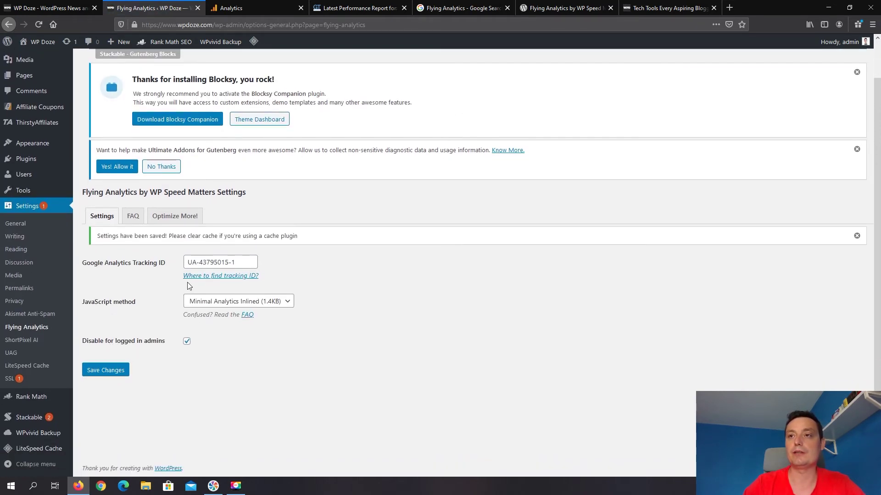
- Read the plugin's FAQ on the analytics script variants, return to its settings and purge all site caches
{"action": "left_click", "coordinate": [133, 217]}
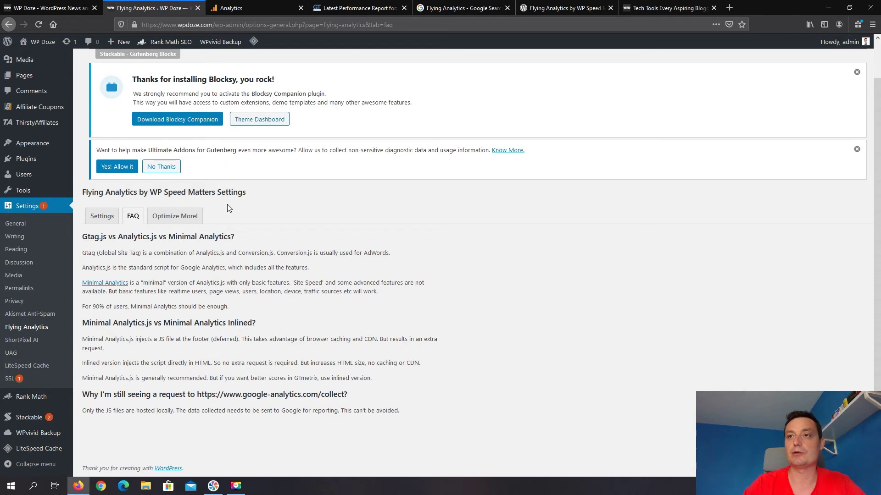
{"action": "left_click", "coordinate": [104, 218]}
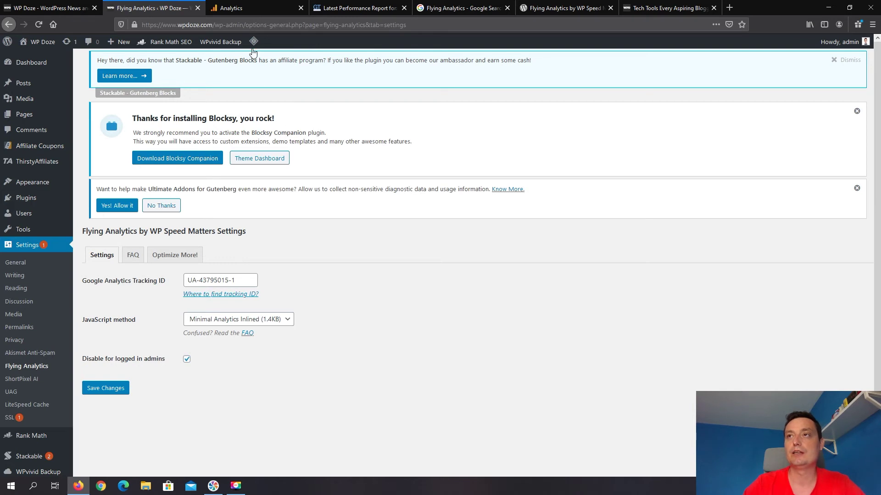
{"action": "mouse_move", "coordinate": [253, 48]}
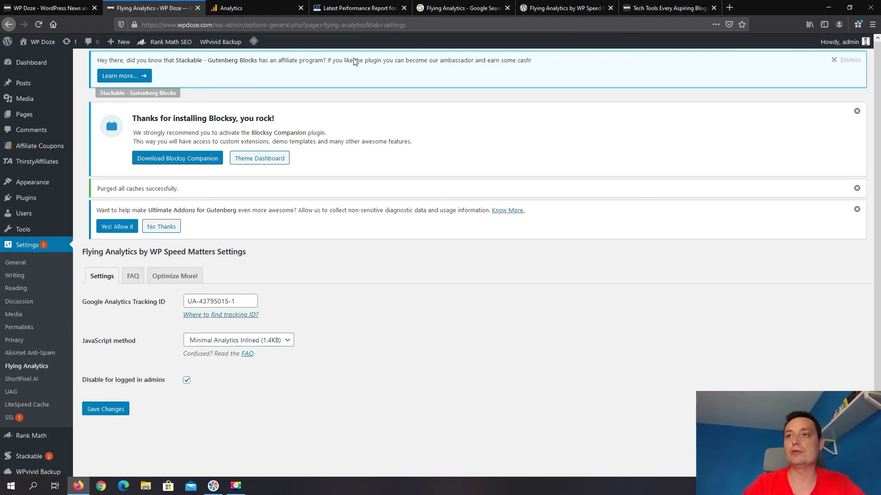
- Switch to the GTmetrix report of the "Tech Tools Every Aspiring Blogger Needs" post and re-test the page
{"action": "left_click", "coordinate": [345, 7]}
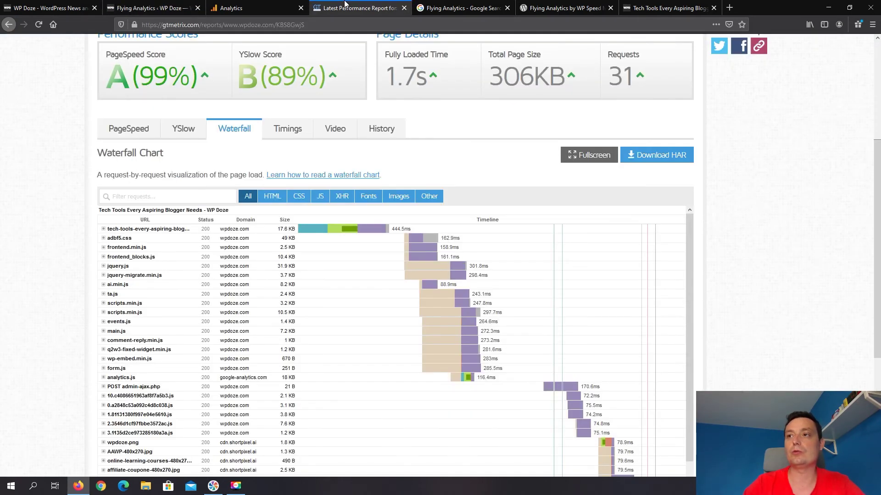
{"action": "scroll", "coordinate": [544, 197], "scroll_direction": "up", "scroll_amount": 2}
{"action": "scroll", "coordinate": [544, 197], "scroll_direction": "up", "scroll_amount": 3}
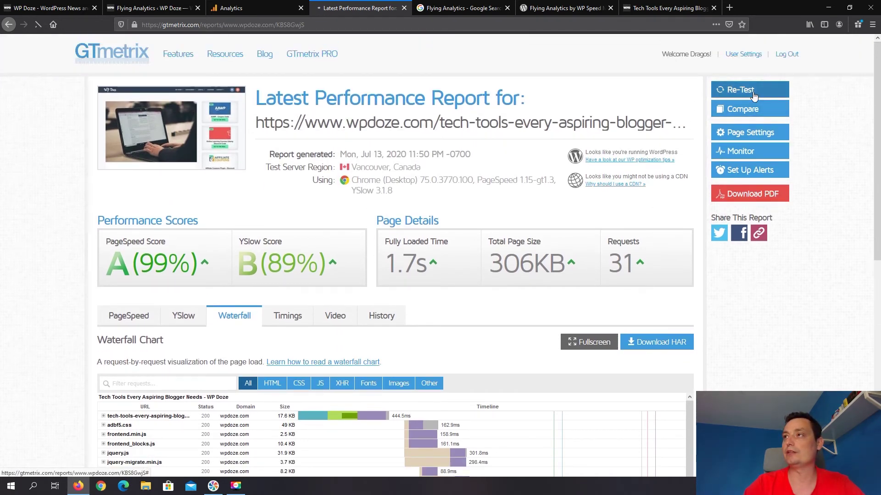
- Open the tested blog post from the GTmetrix analysis in a new tab and look through the whole article
{"action": "right_click", "coordinate": [445, 123]}
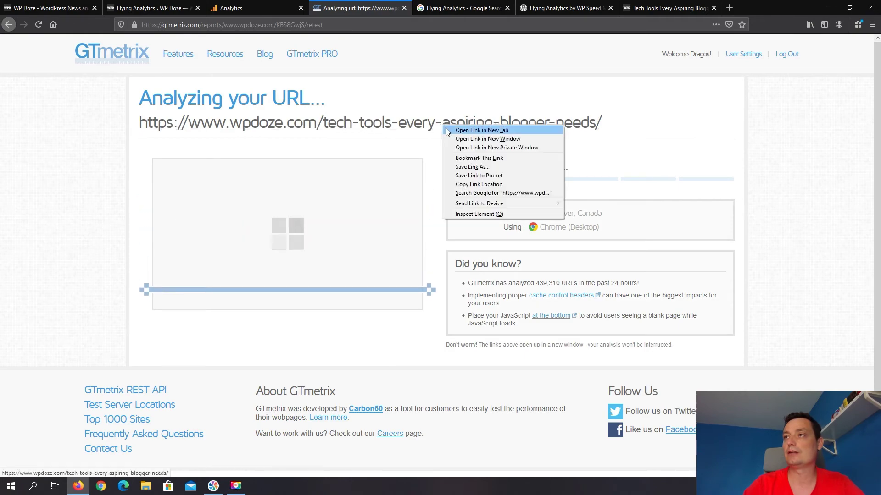
{"action": "left_click", "coordinate": [461, 130]}
{"action": "left_click", "coordinate": [439, 10]}
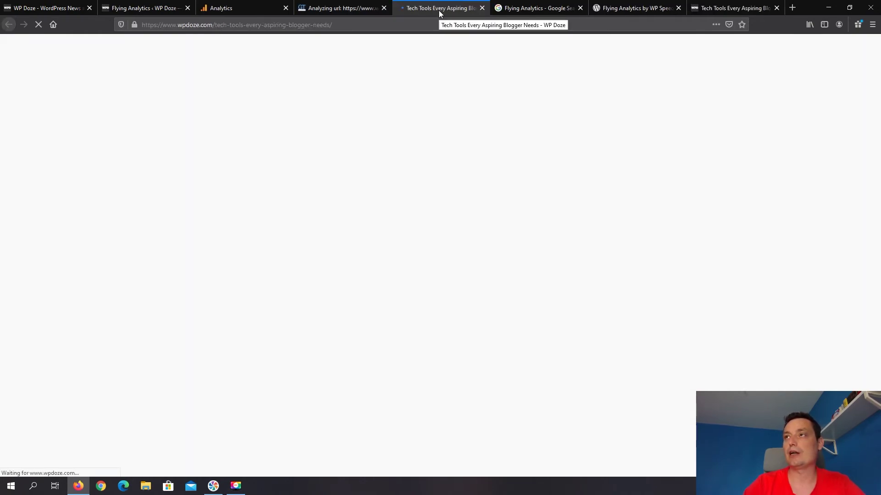
{"action": "scroll", "coordinate": [444, 128], "scroll_direction": "down", "scroll_amount": 15}
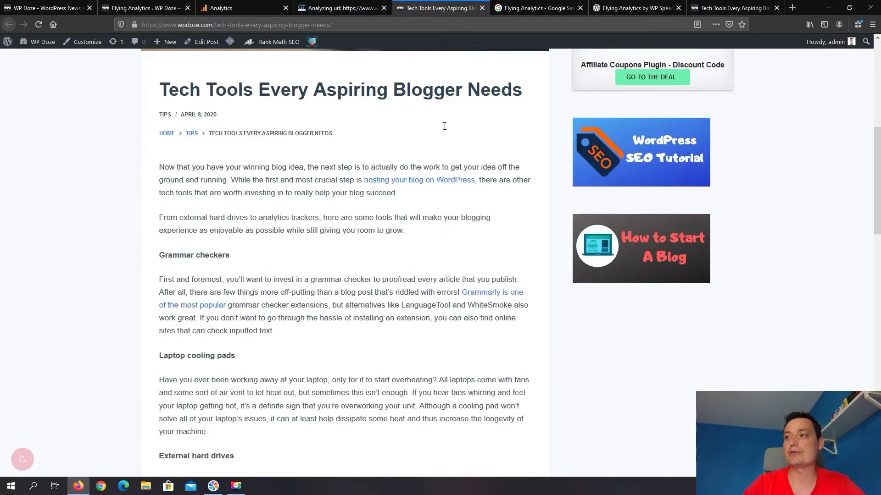
{"action": "scroll", "coordinate": [443, 130], "scroll_direction": "down", "scroll_amount": 8}
{"action": "scroll", "coordinate": [443, 130], "scroll_direction": "up", "scroll_amount": 7}
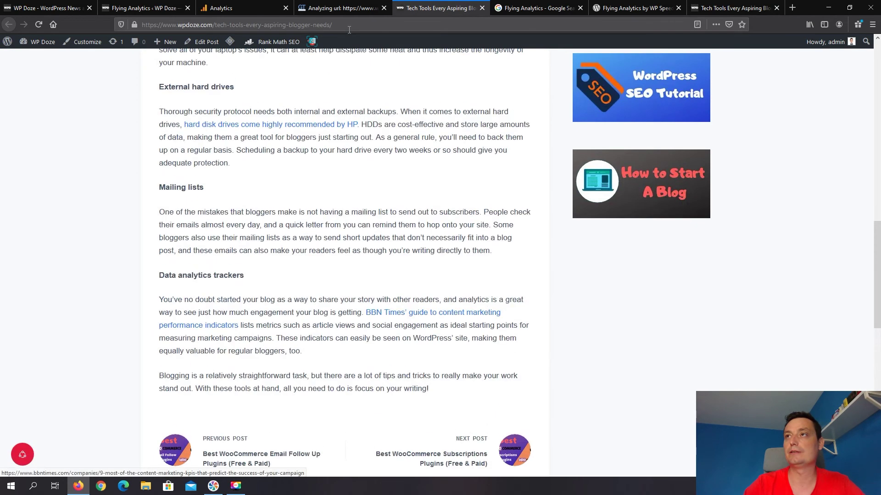
- Check the new GTmetrix report's performance scores and page details, and run the test once more
{"action": "left_click", "coordinate": [333, 8]}
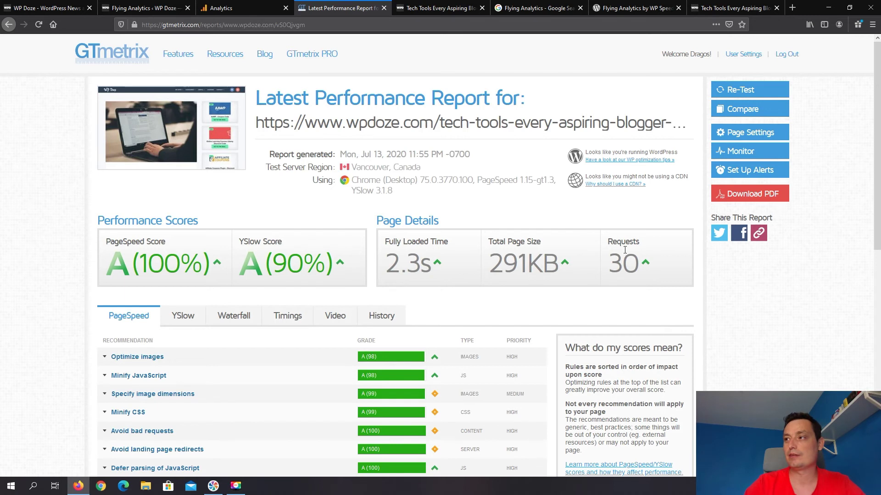
{"action": "scroll", "coordinate": [584, 225], "scroll_direction": "down", "scroll_amount": 1}
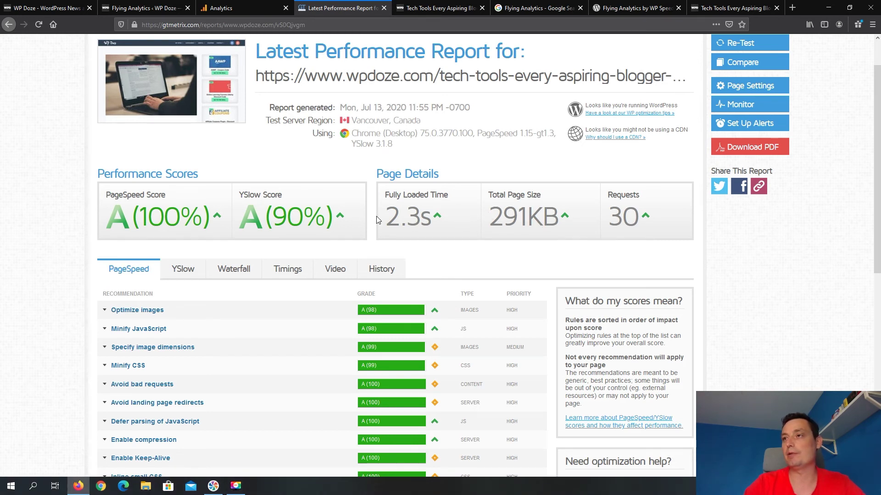
{"action": "scroll", "coordinate": [531, 210], "scroll_direction": "up", "scroll_amount": 1}
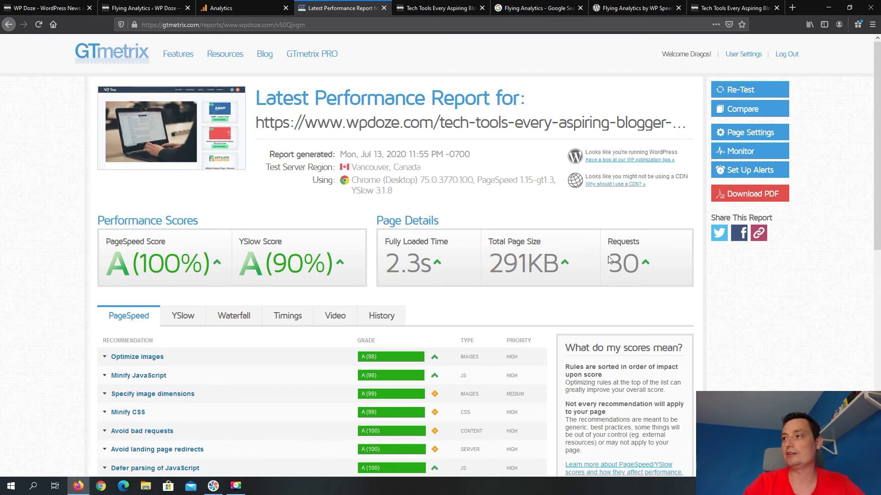
{"action": "scroll", "coordinate": [627, 253], "scroll_direction": "down", "scroll_amount": 1}
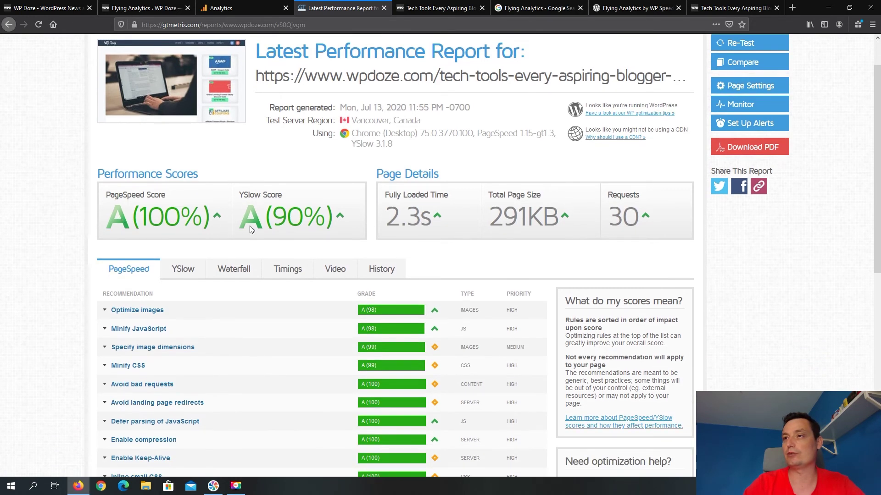
{"action": "scroll", "coordinate": [458, 216], "scroll_direction": "up", "scroll_amount": 1}
{"action": "left_click", "coordinate": [744, 89]}
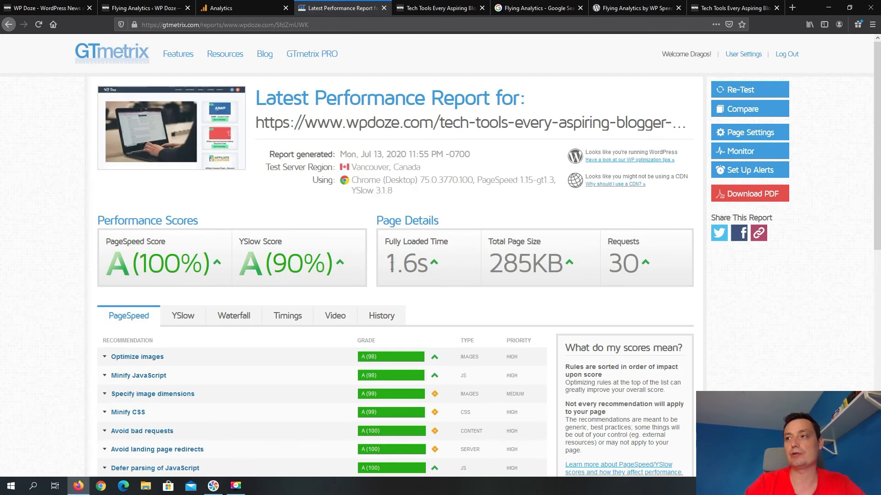
- Examine the fully loaded time in the latest report and the google-analytics.com request in its waterfall chart
{"action": "left_click_drag", "start_coordinate": [385, 265], "coordinate": [416, 266]}
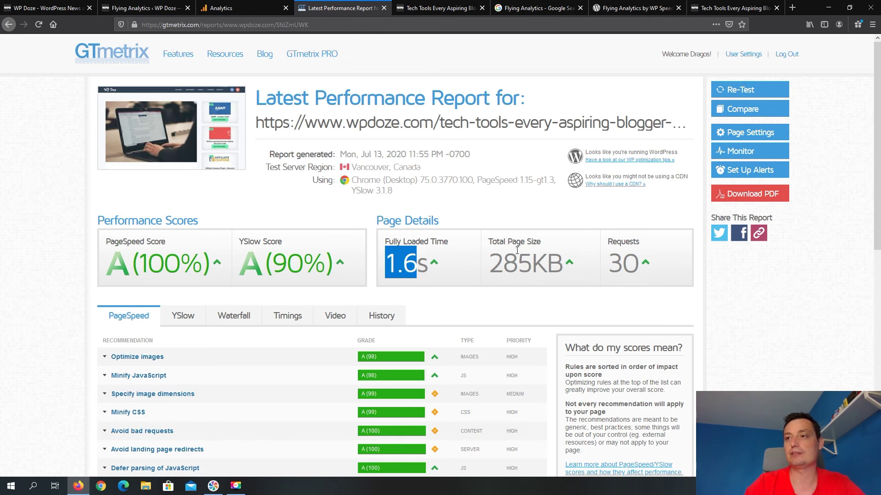
{"action": "scroll", "coordinate": [206, 248], "scroll_direction": "down", "scroll_amount": 2}
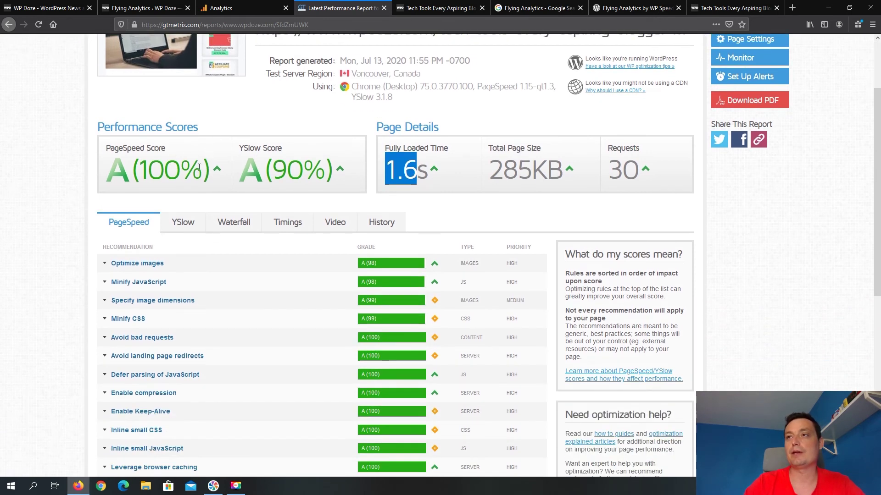
{"action": "left_click", "coordinate": [235, 221]}
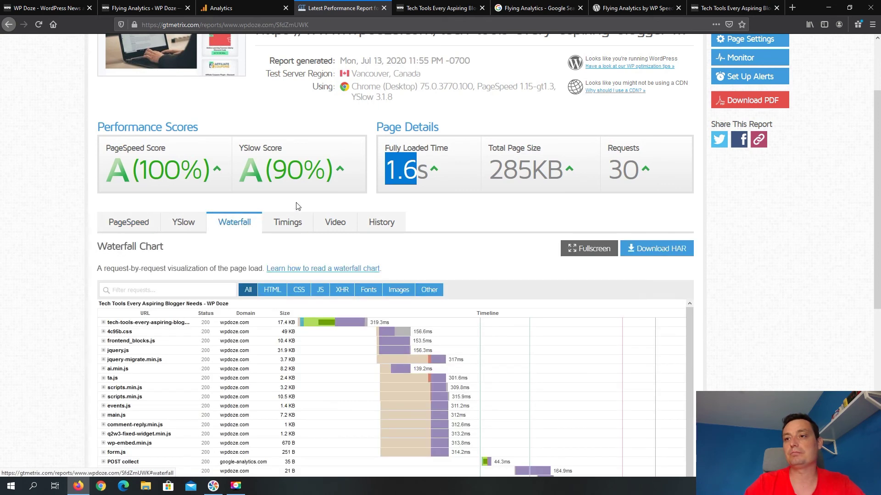
{"action": "scroll", "coordinate": [297, 207], "scroll_direction": "down", "scroll_amount": 3}
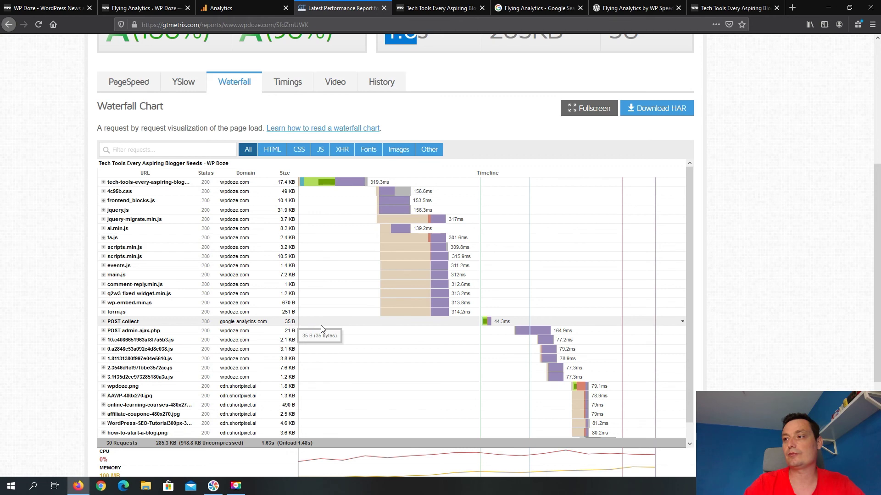
{"action": "mouse_move", "coordinate": [485, 322]}
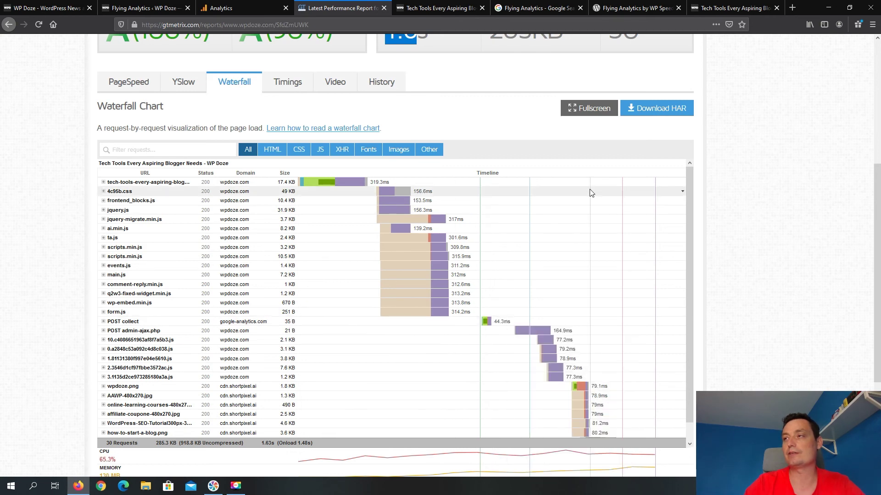
{"action": "scroll", "coordinate": [527, 183], "scroll_direction": "up", "scroll_amount": 2}
{"action": "left_click", "coordinate": [245, 5]}
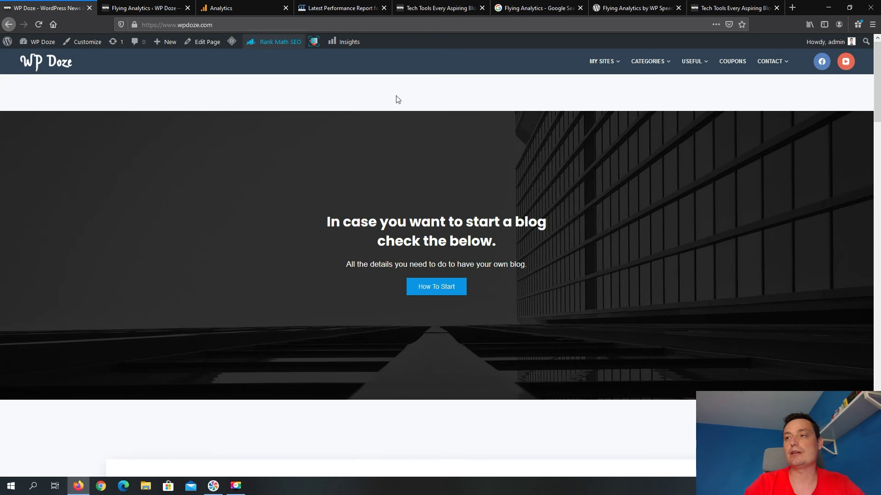
{"action": "left_click", "coordinate": [46, 8]}
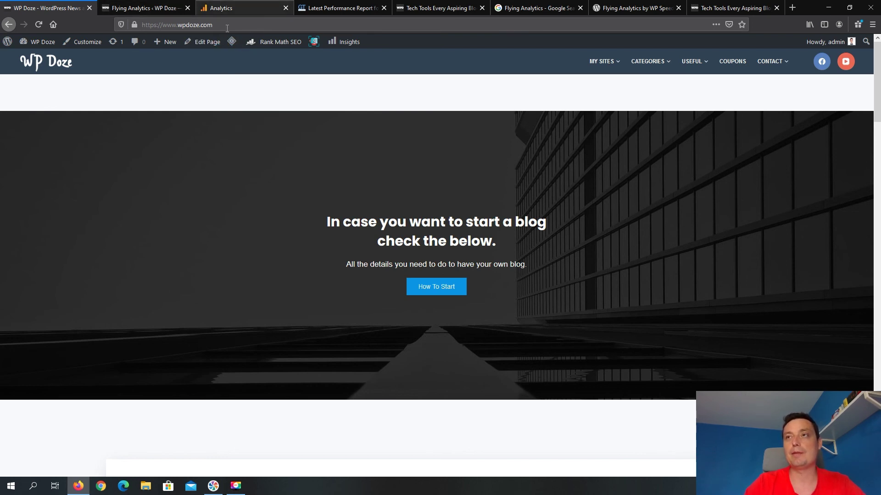
{"action": "mouse_move", "coordinate": [250, 43]}
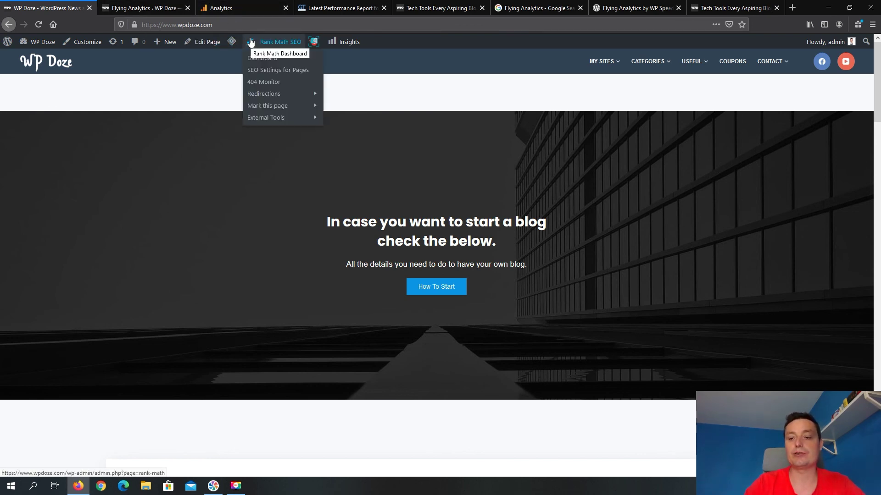